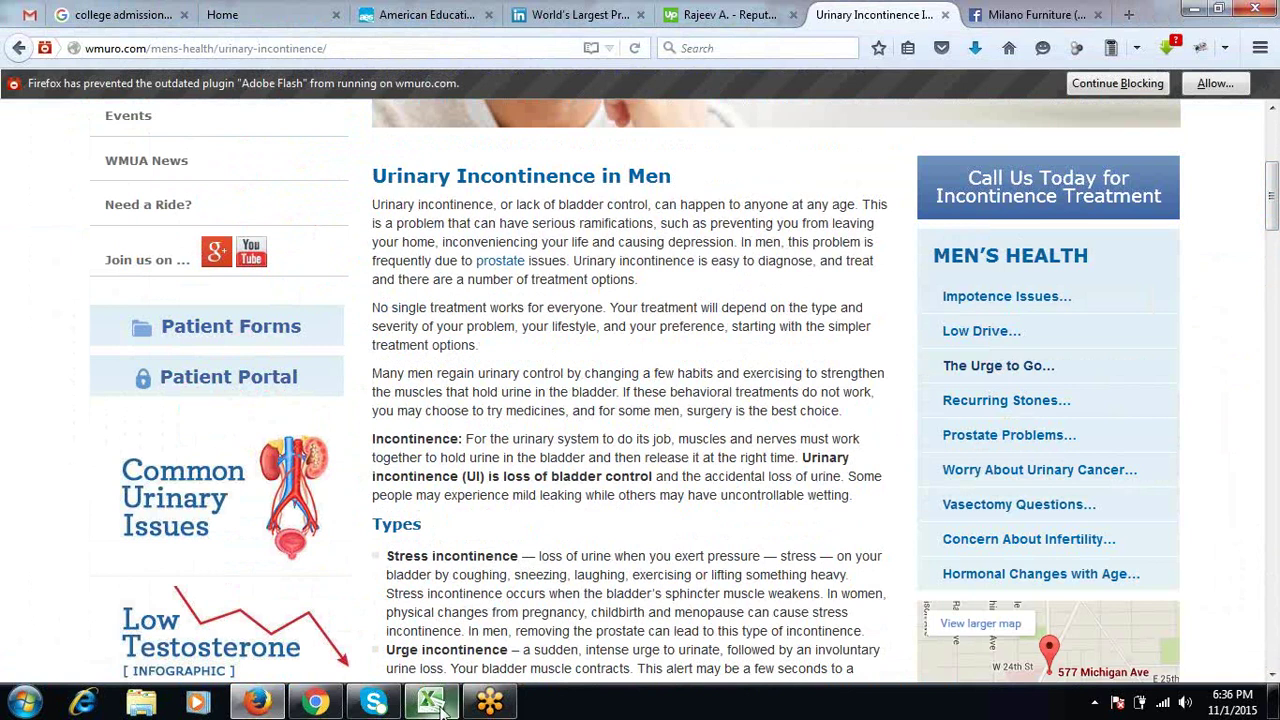
mouse_move(441, 708)
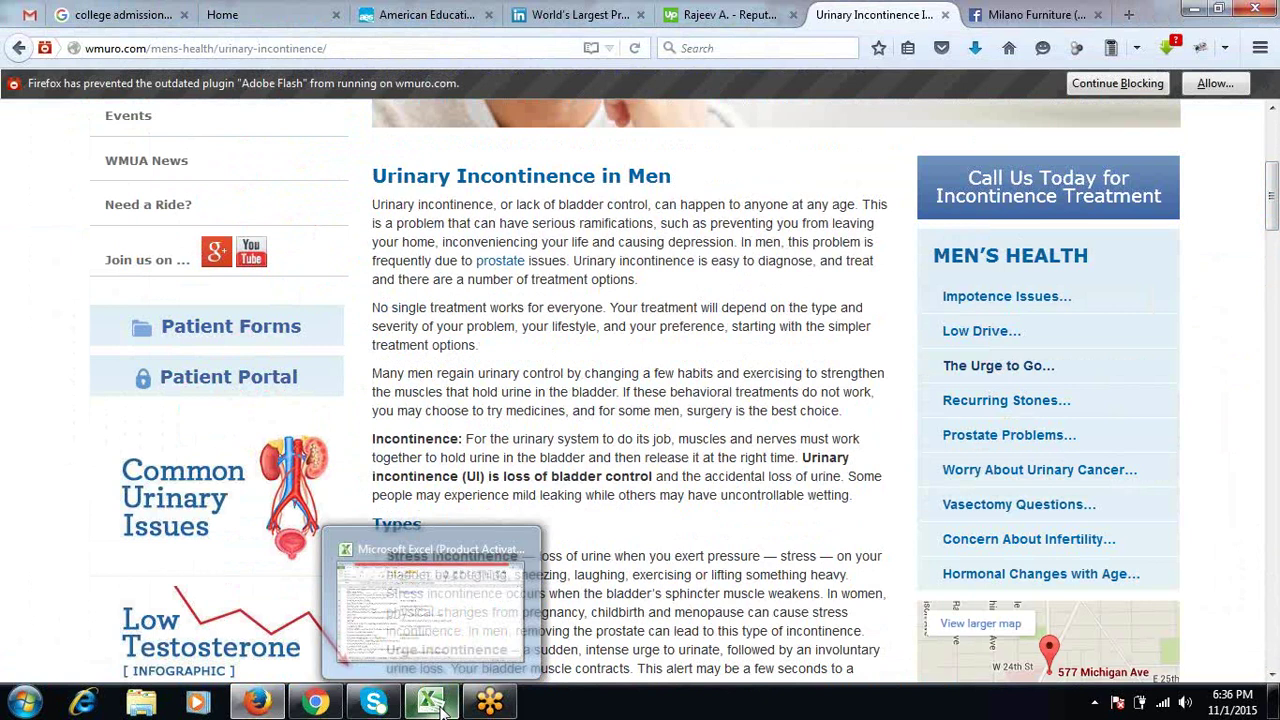
click(441, 708)
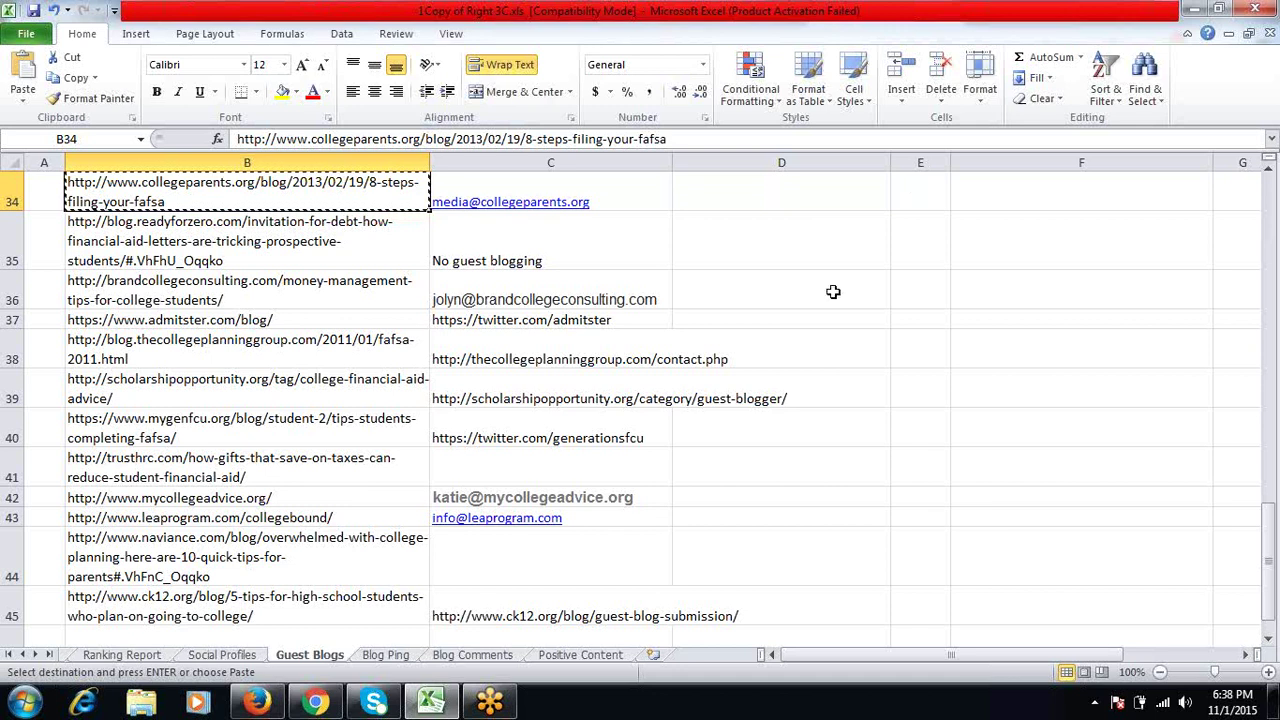
key(alt+Tab)
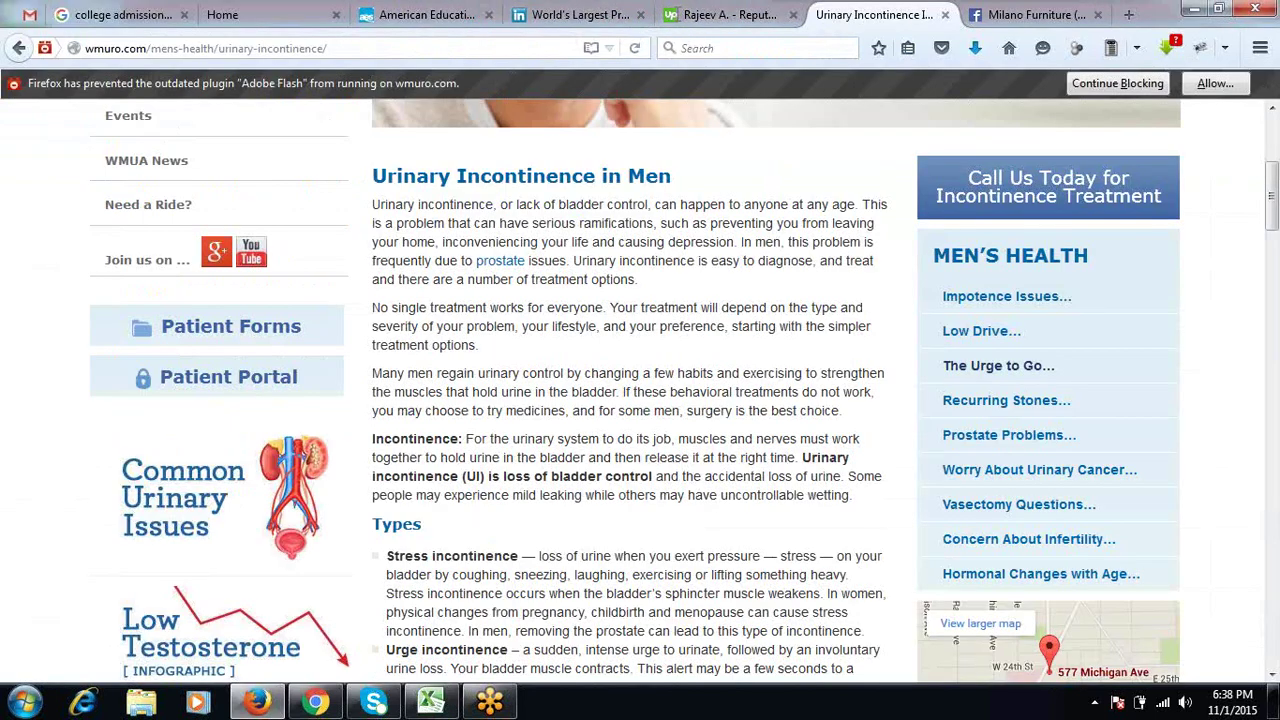
click(333, 706)
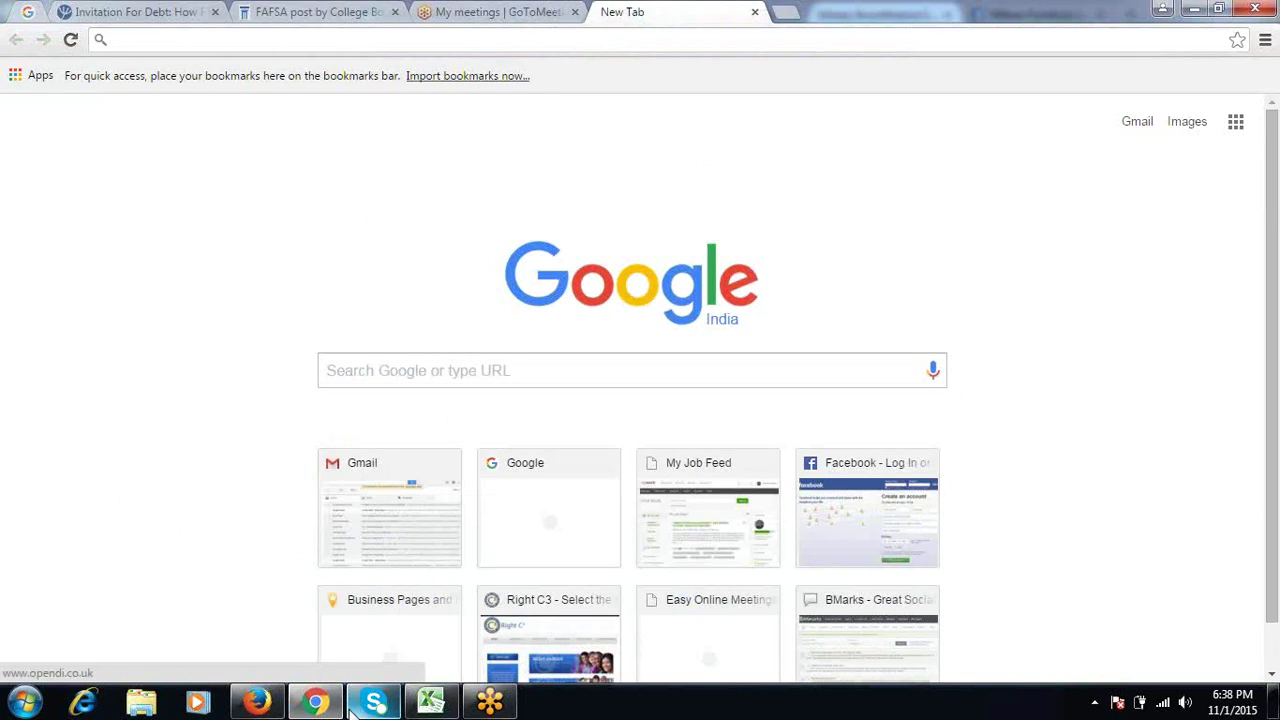
click(257, 703)
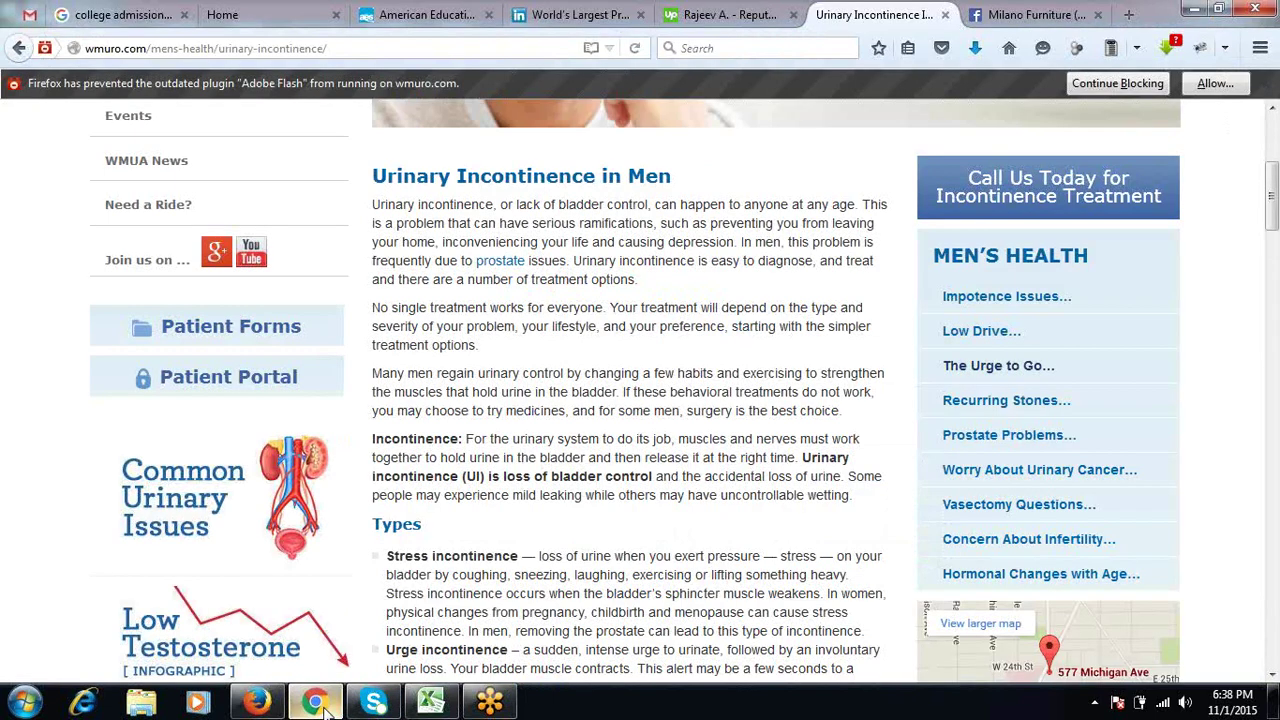
Load rightc3.com in the American Education tab and open the site's Why Right C3 page
click(525, 16)
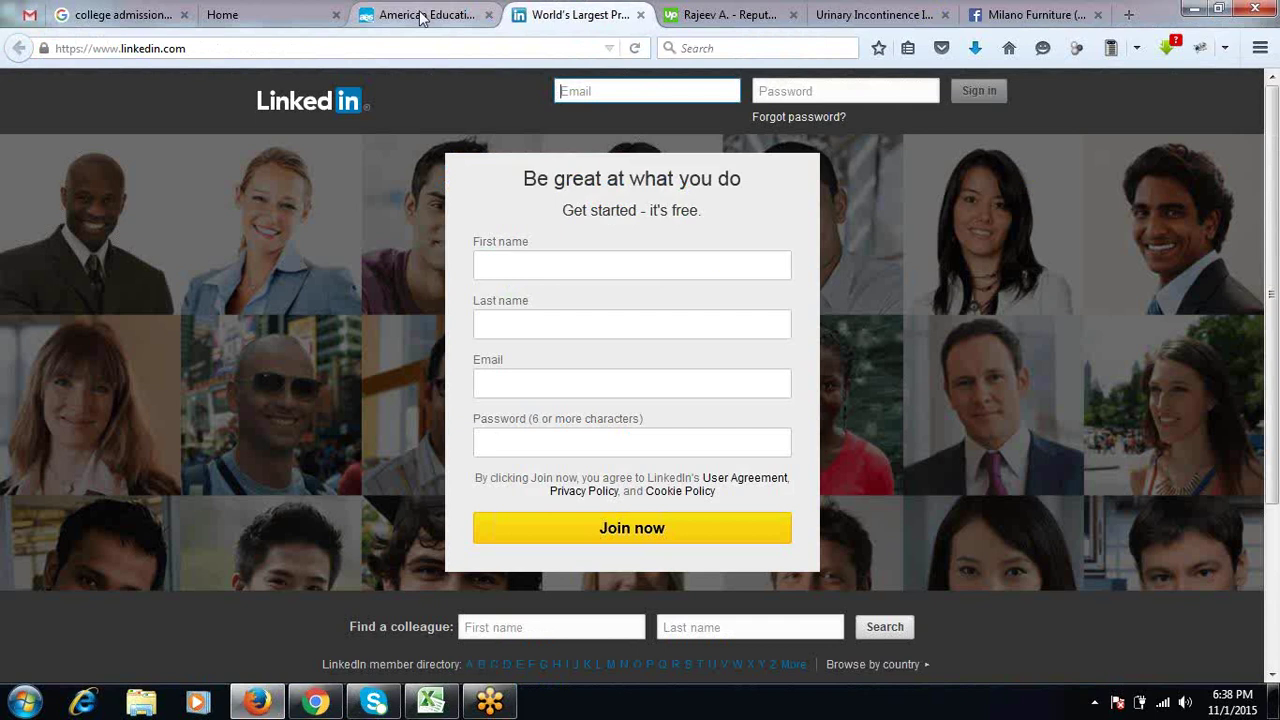
click(422, 16)
text(rightc3.com/)
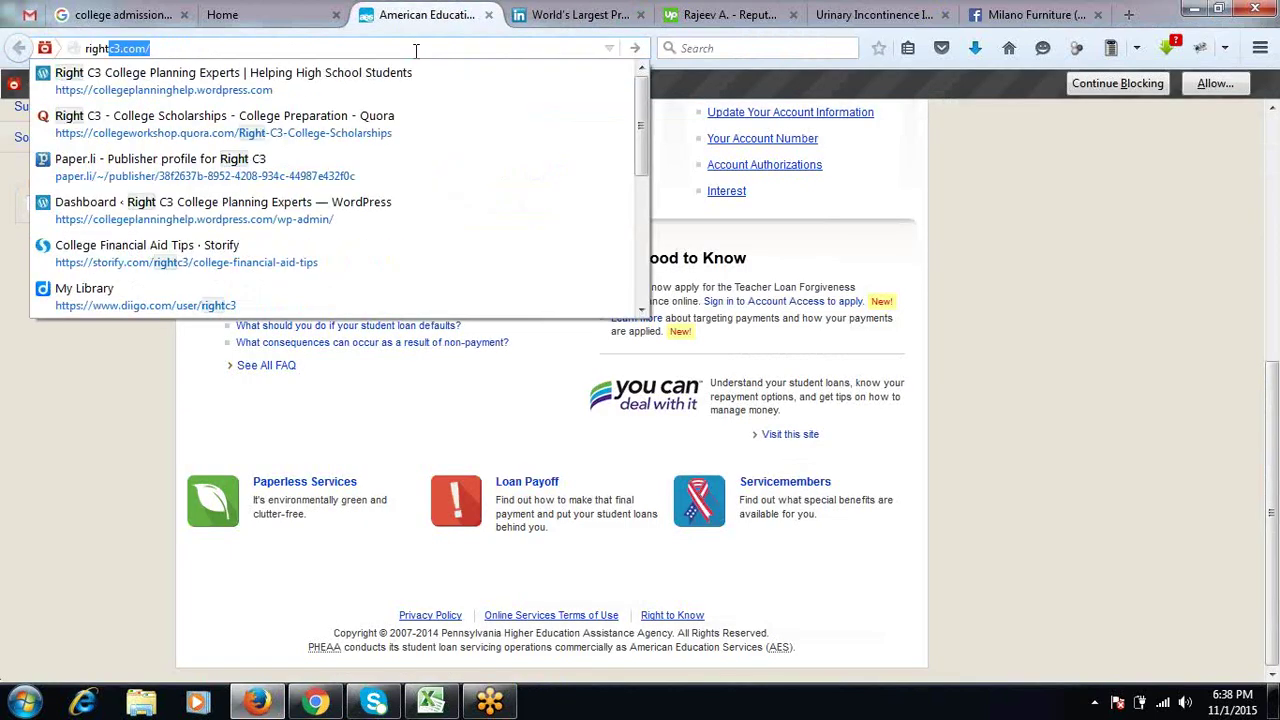
key(Return)
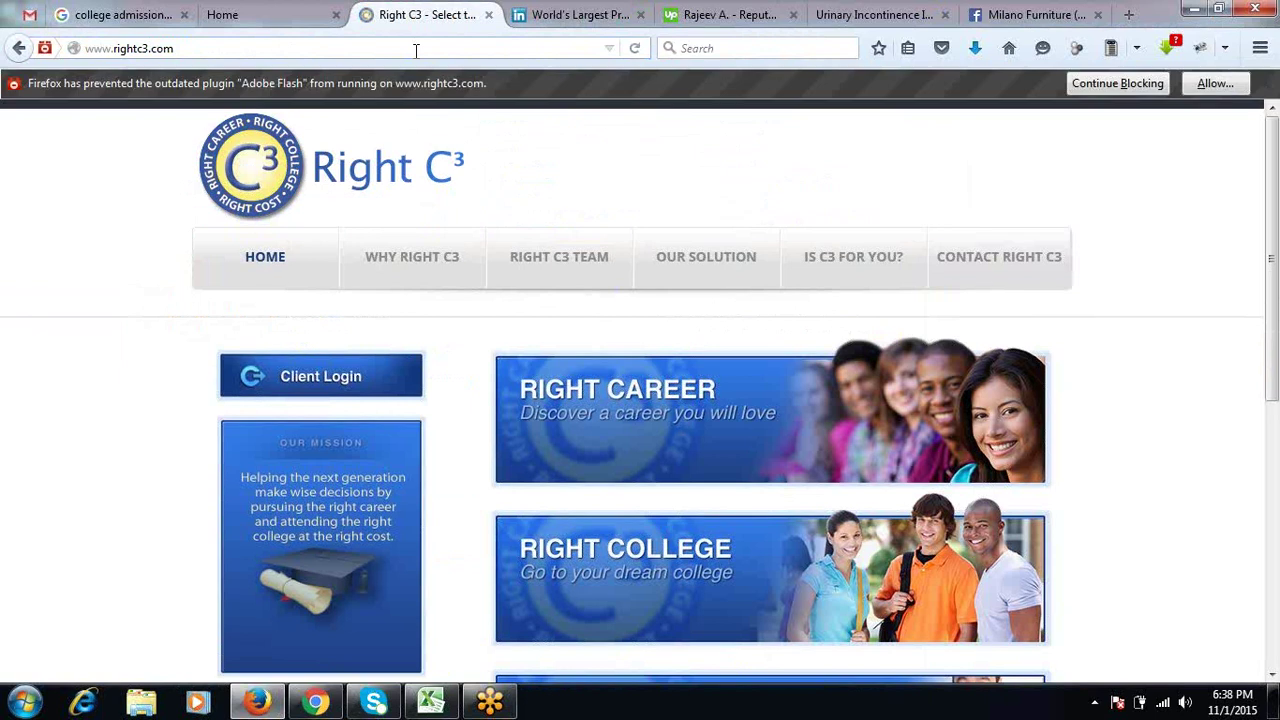
click(418, 270)
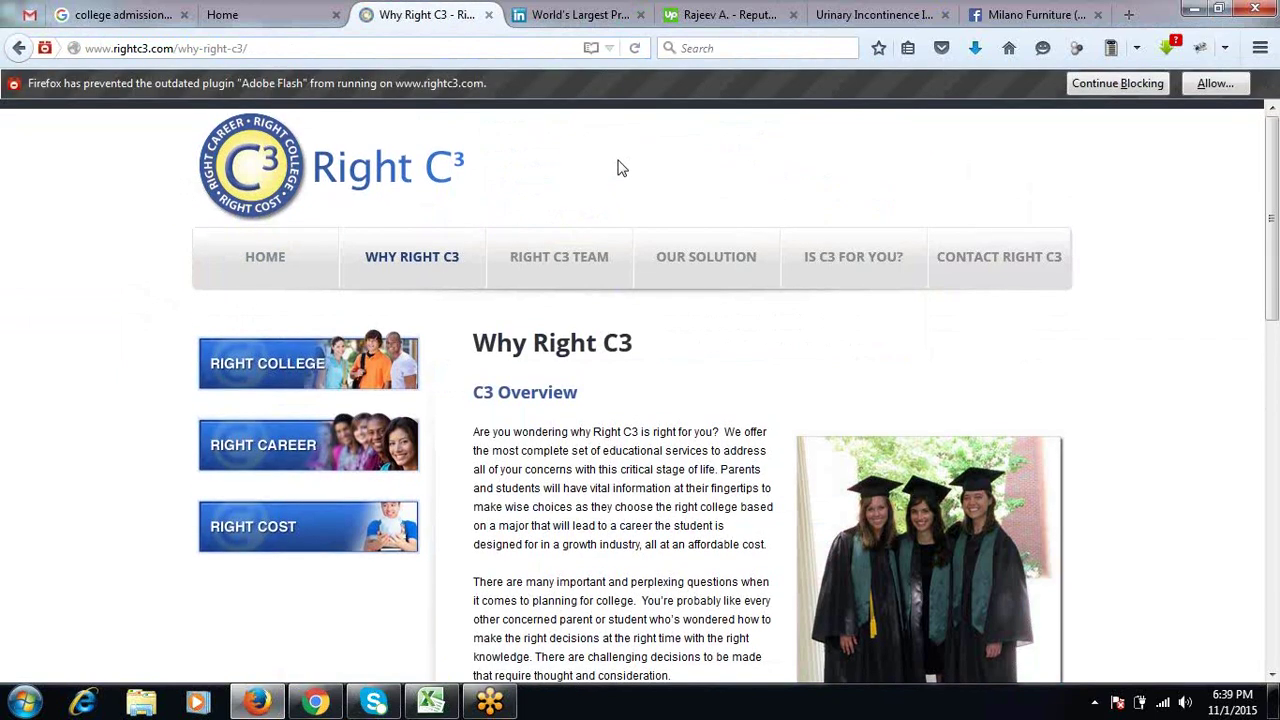
Load puretesting.com in the same tab and view the HTML source of its home page
click(424, 52)
text(p)
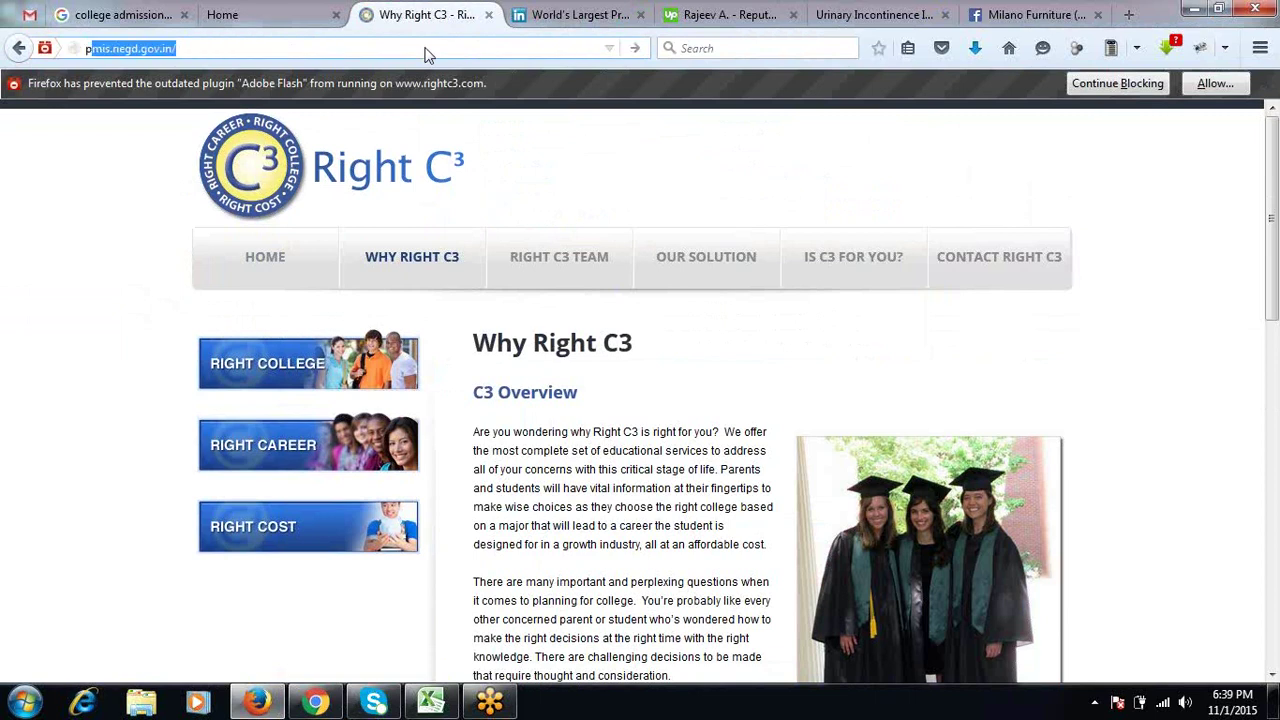
text(uretes)
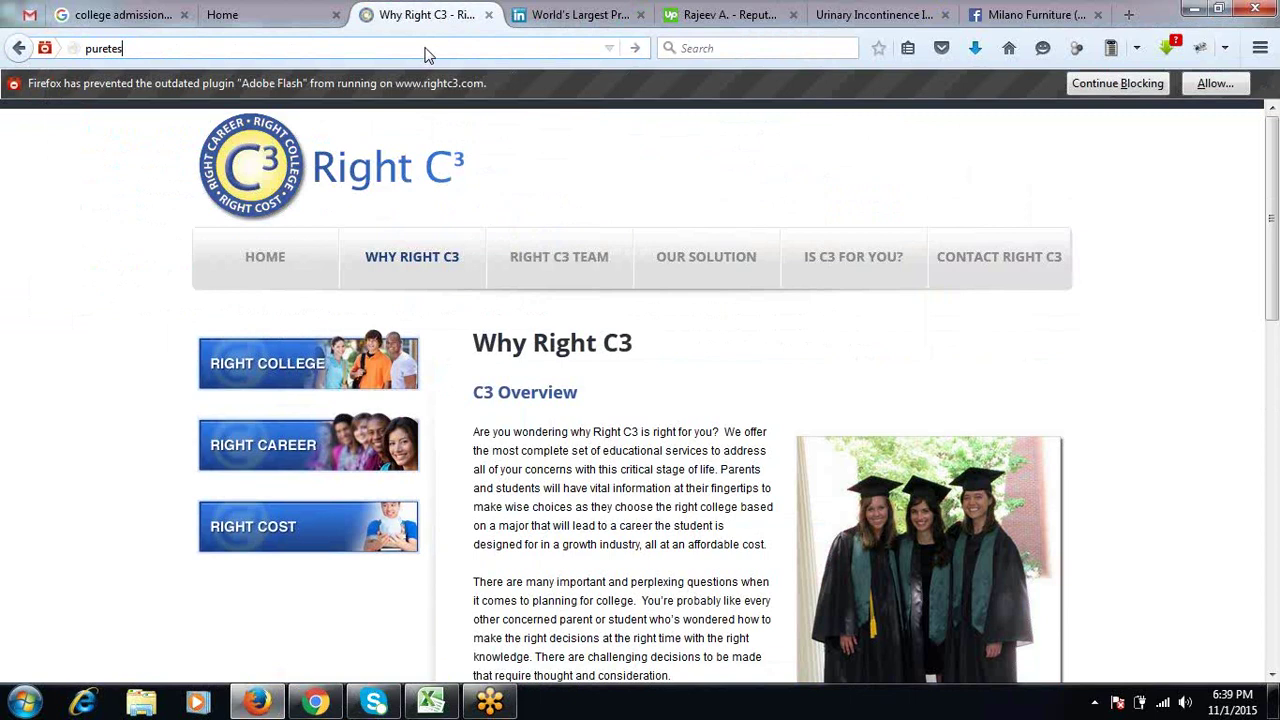
text(ting.com)
key(Return)
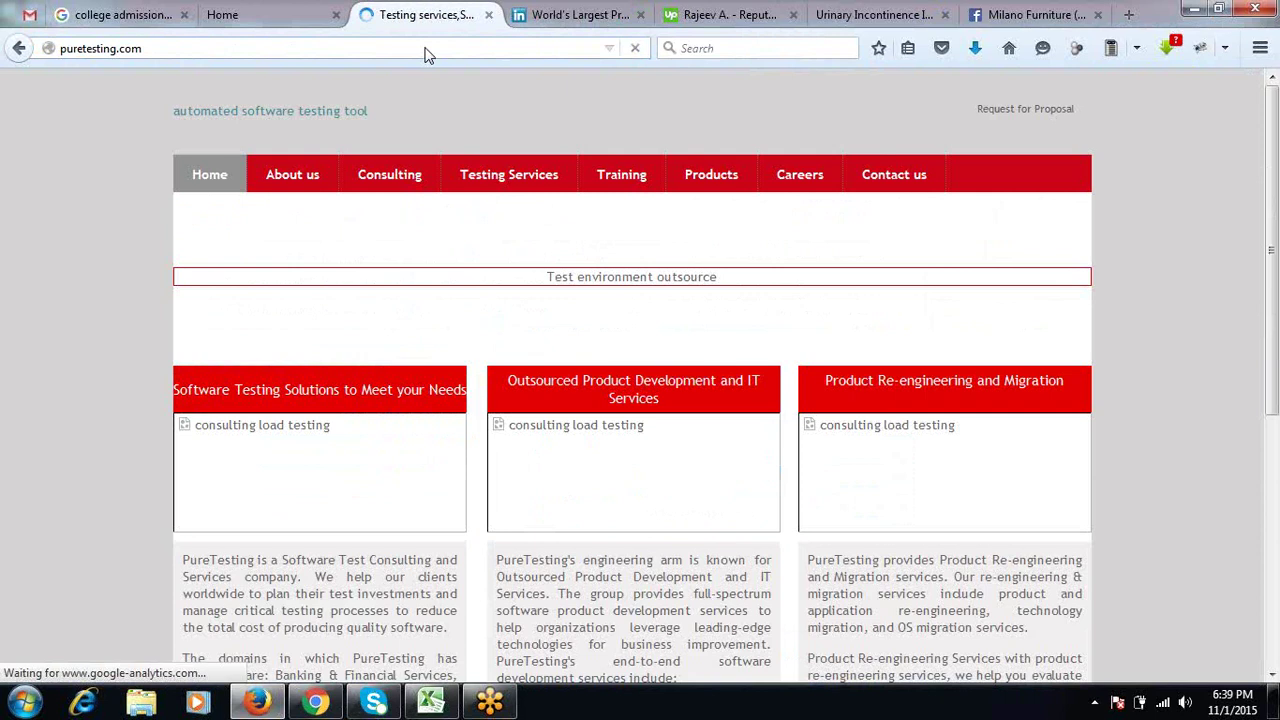
key(ctrl+u)
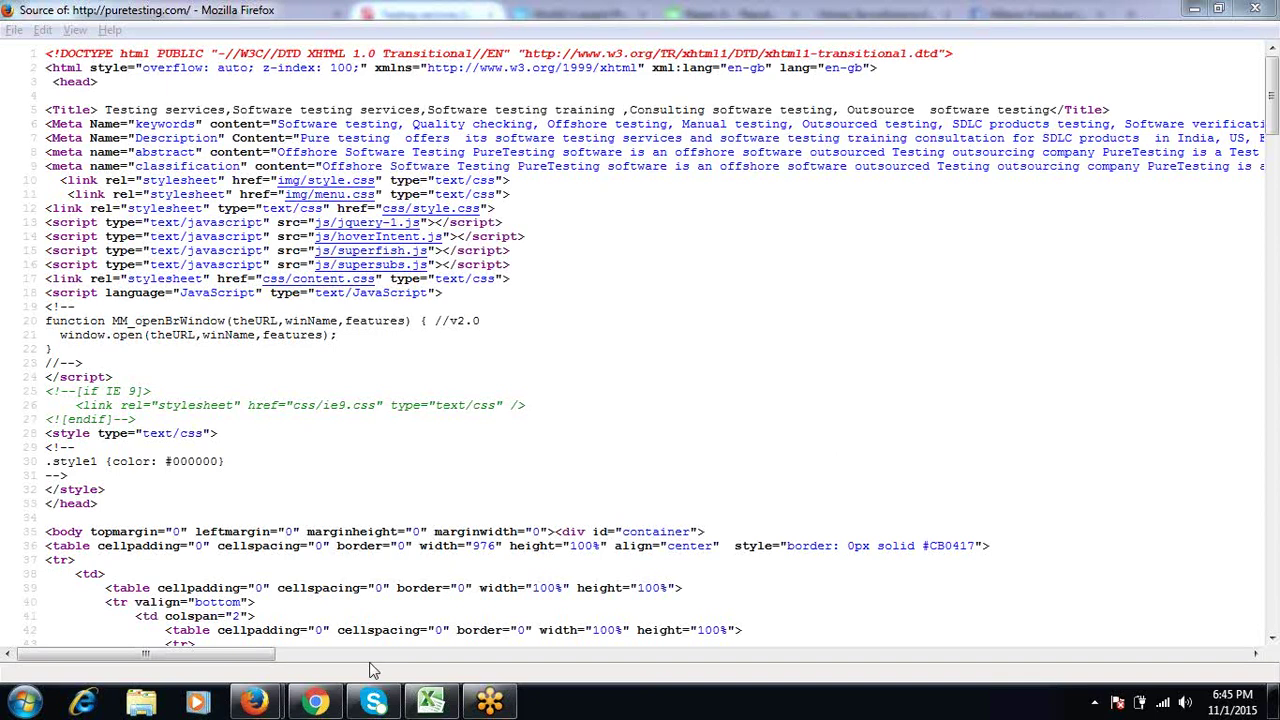
Switch to the Excel workbook and show the Blog Comments sheet
click(430, 703)
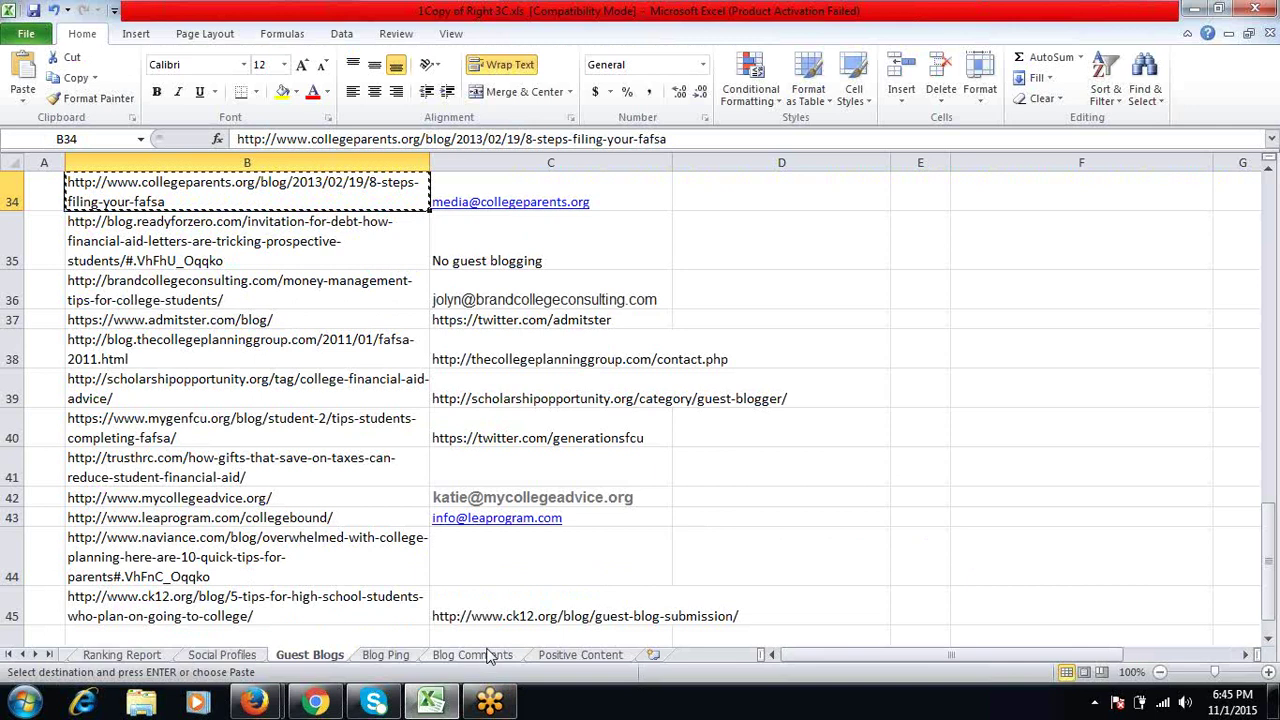
click(488, 654)
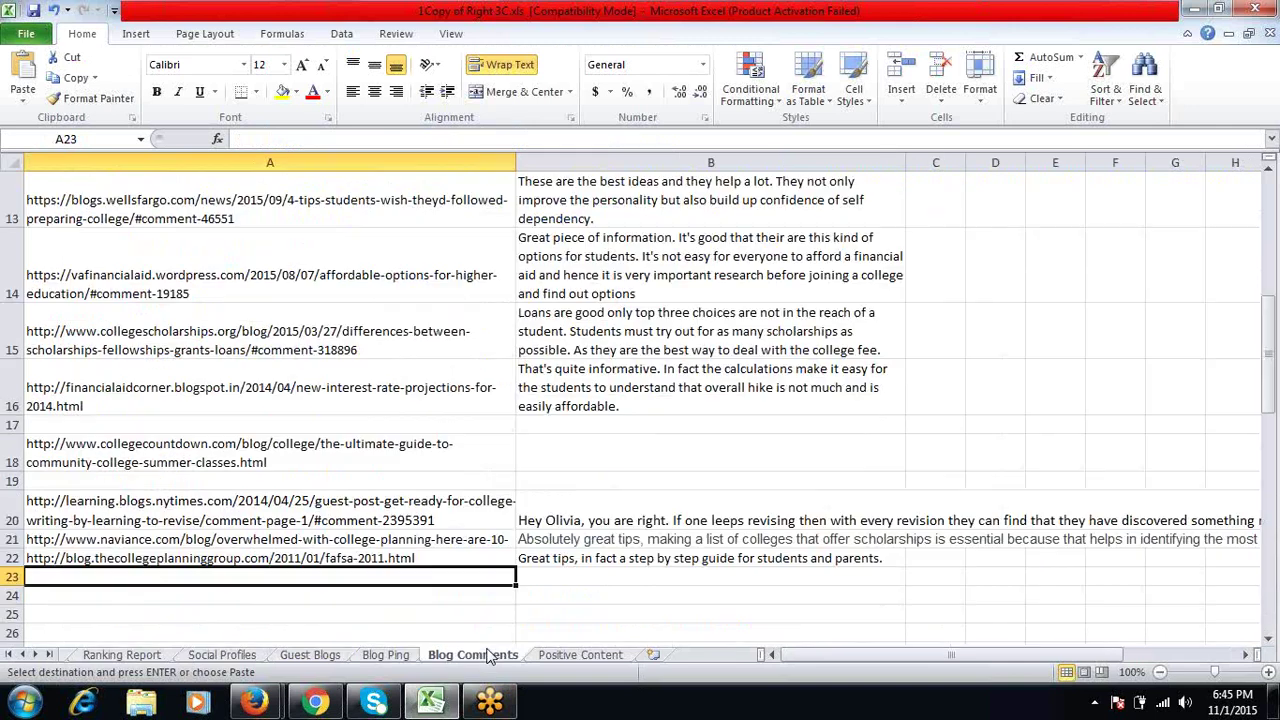
click(572, 660)
click(498, 660)
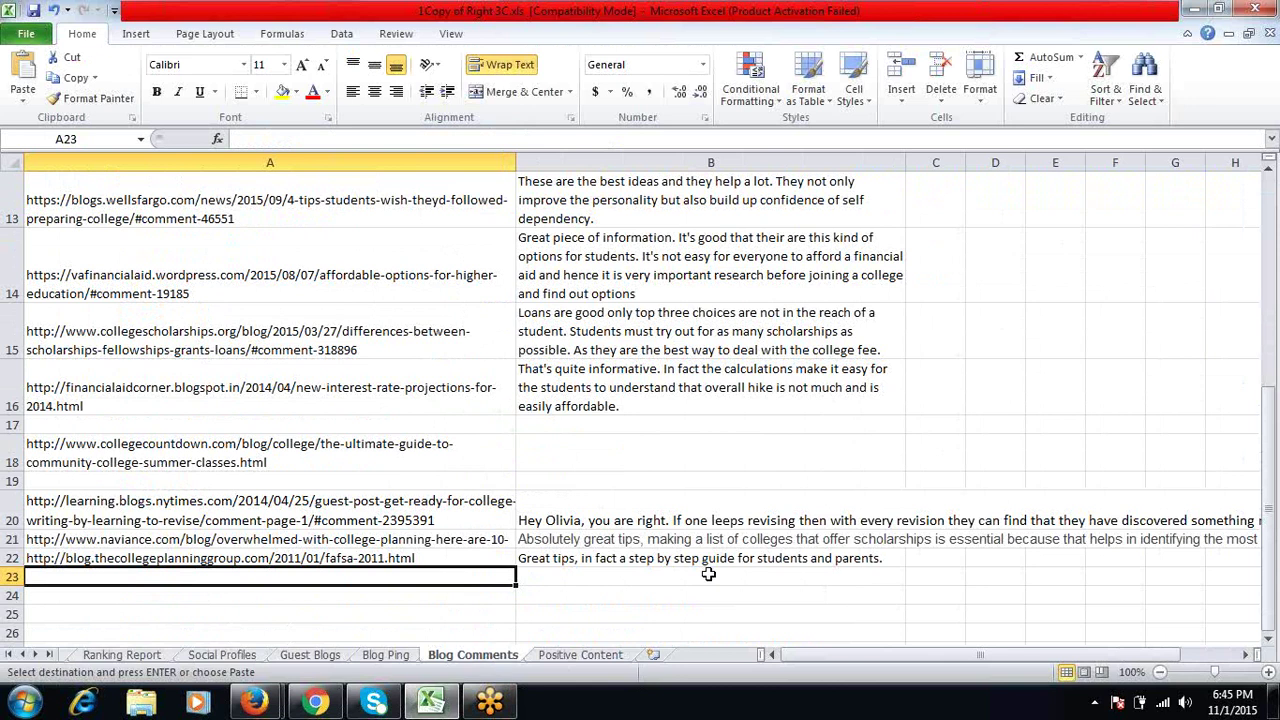
Copy the learning.blogs.nytimes.com comment link from cell A20
click(793, 376)
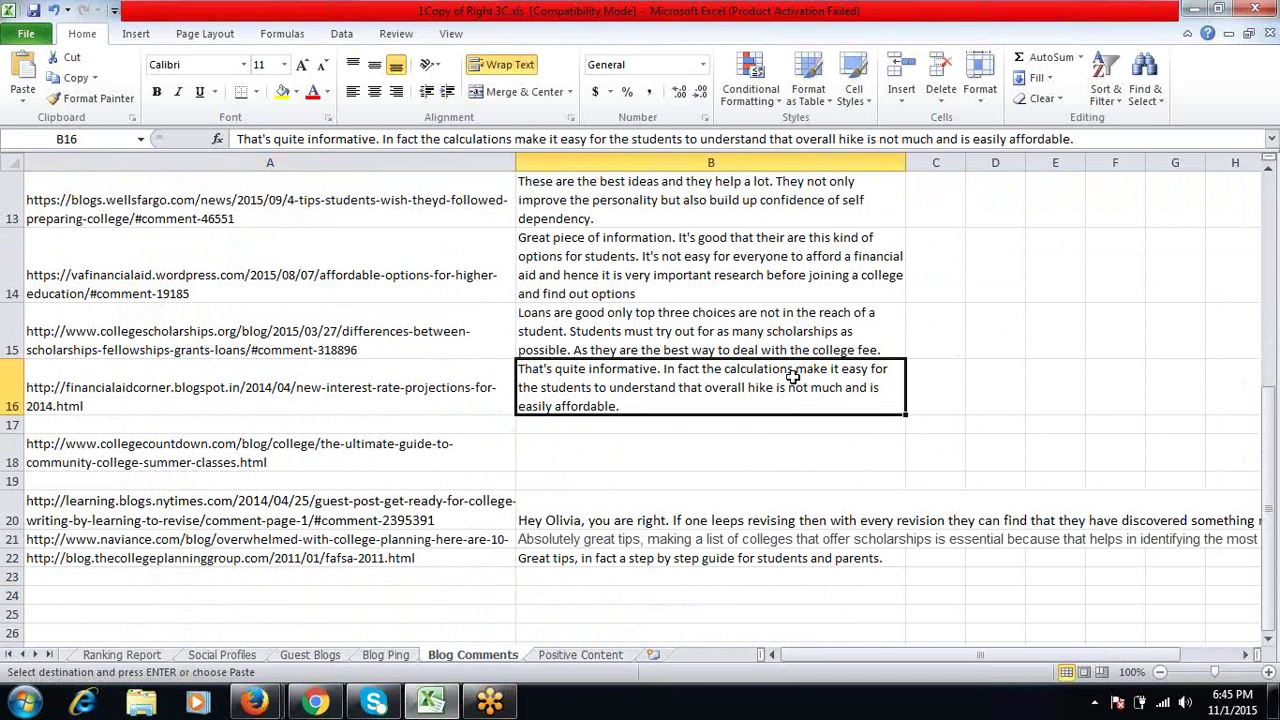
key(Left)
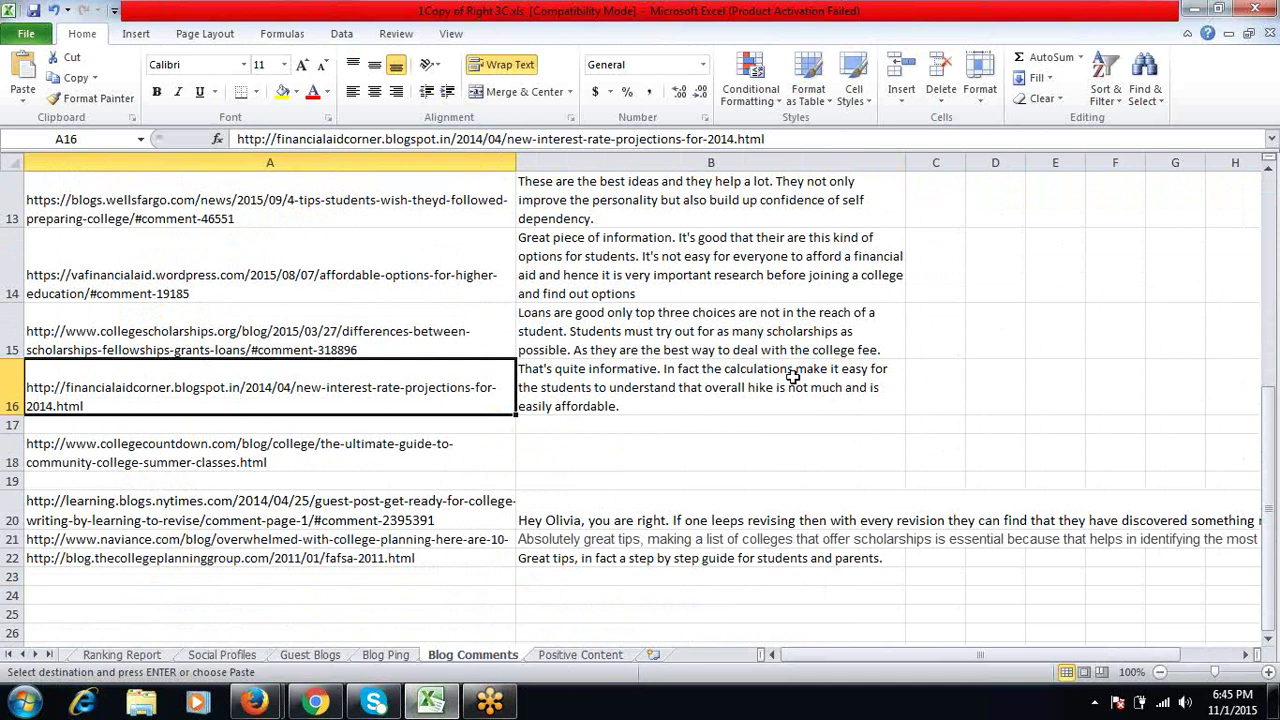
key(Down)
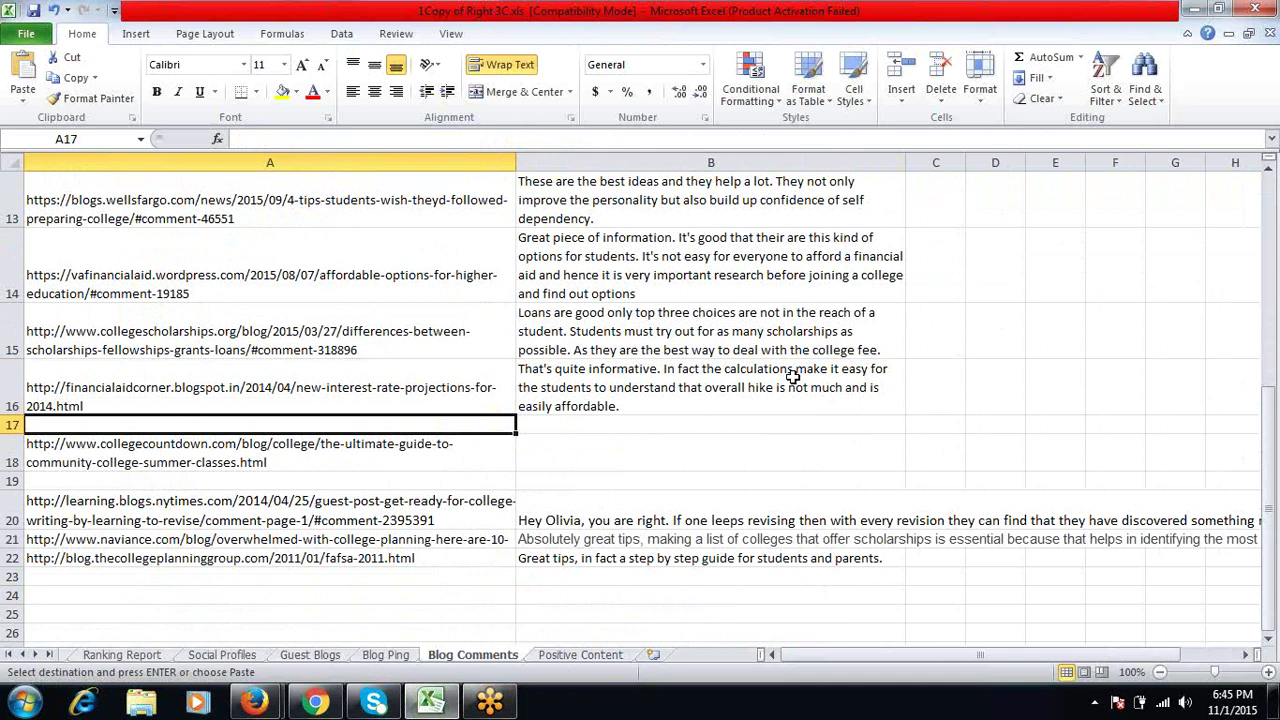
key(Down)
key(Down)
key(Down)
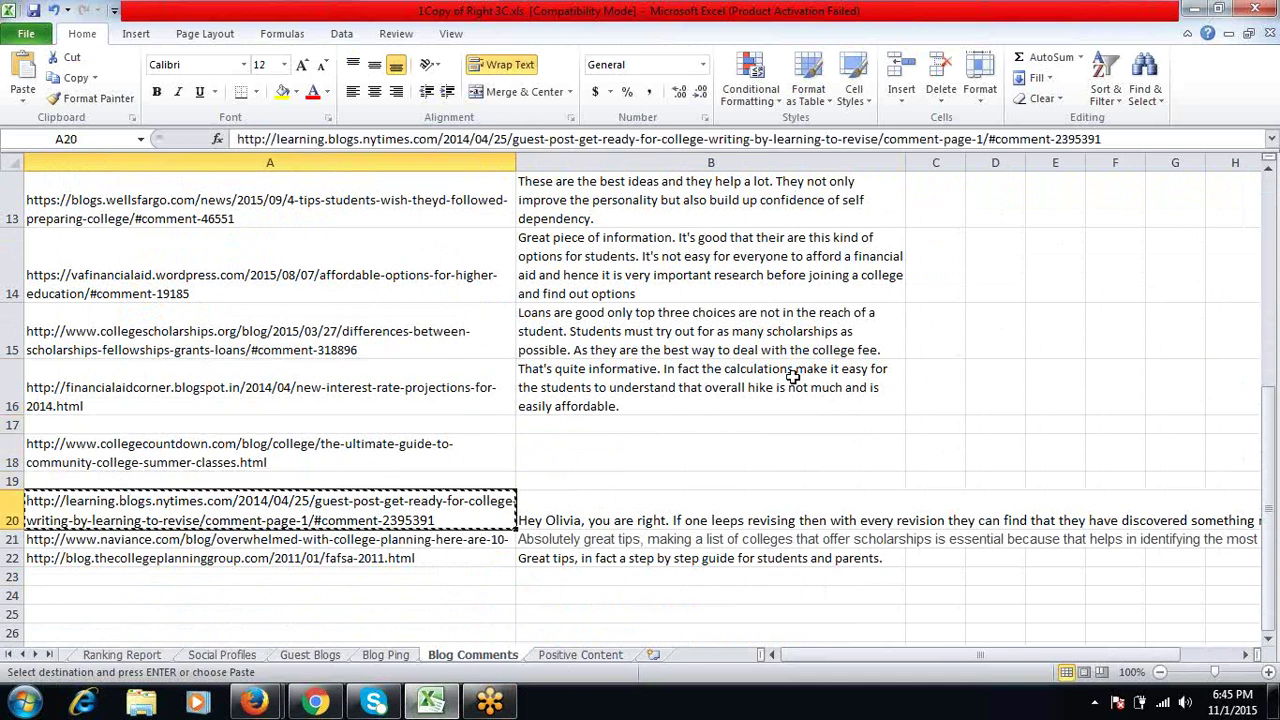
key(ctrl+c)
Switch to Chrome and load the copied New York Times comment link in the blank new tab
key(alt+Tab)
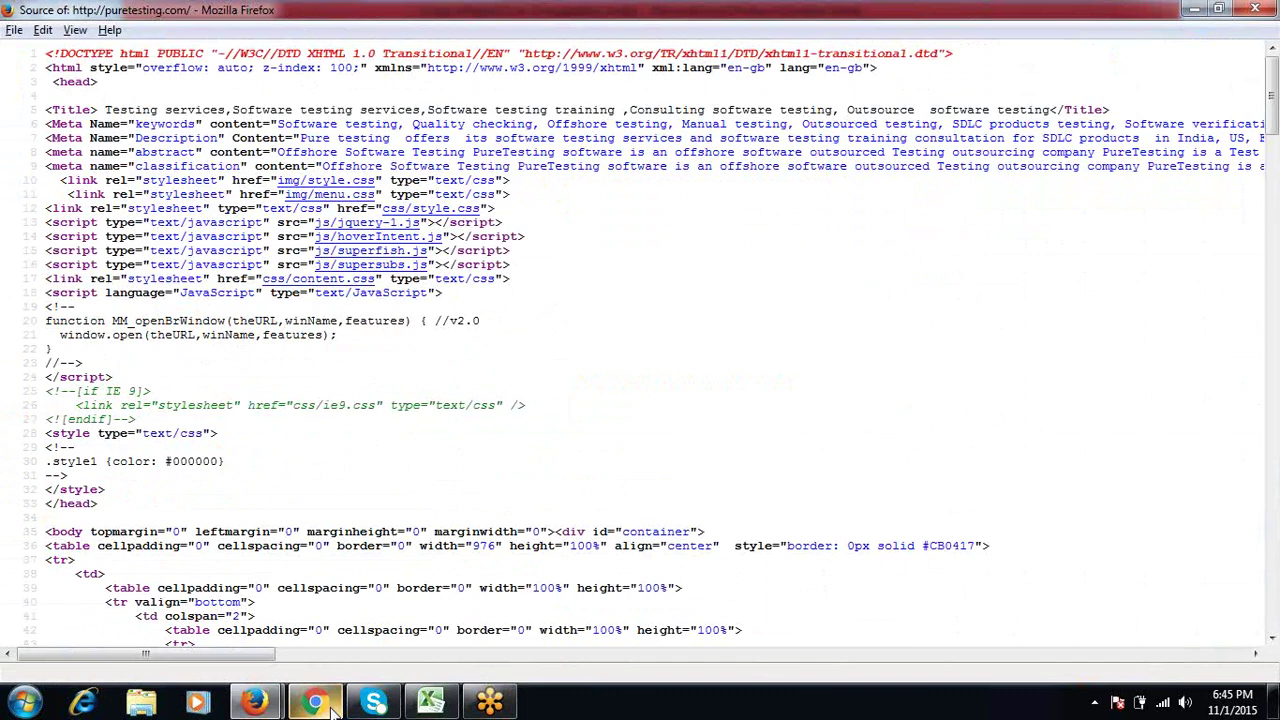
click(333, 707)
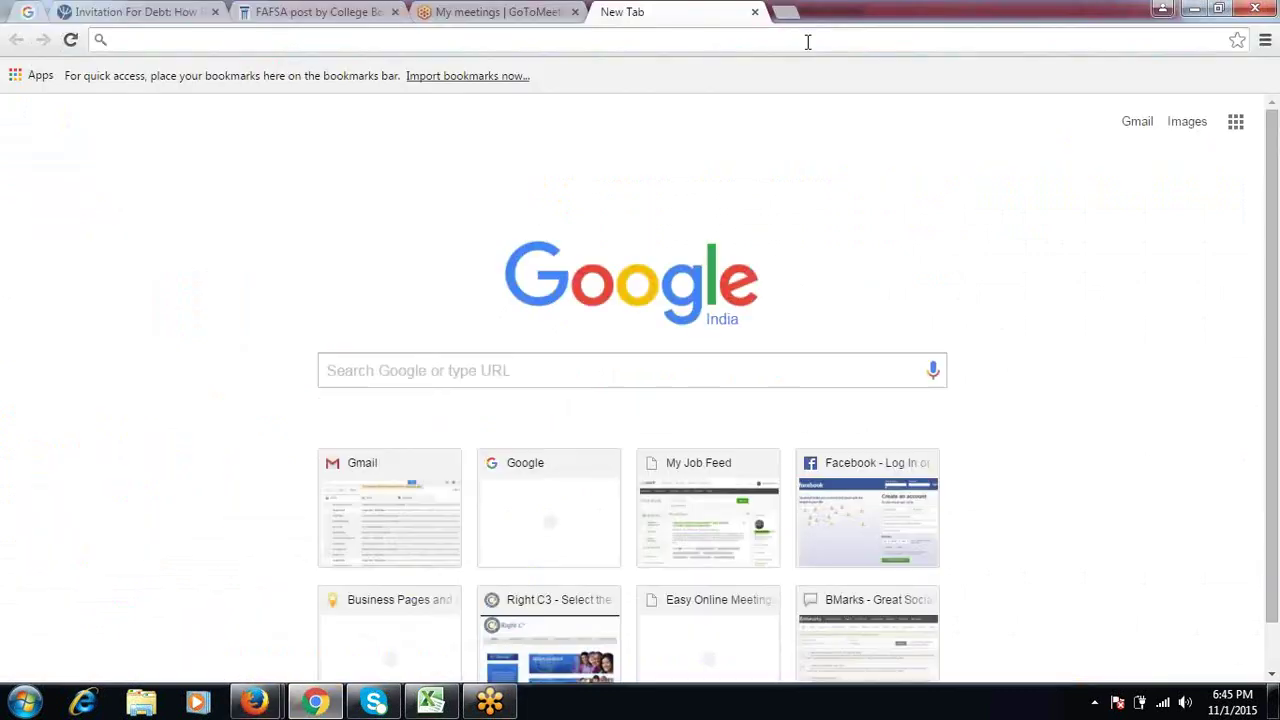
click(807, 41)
key(ctrl+v)
key(Return)
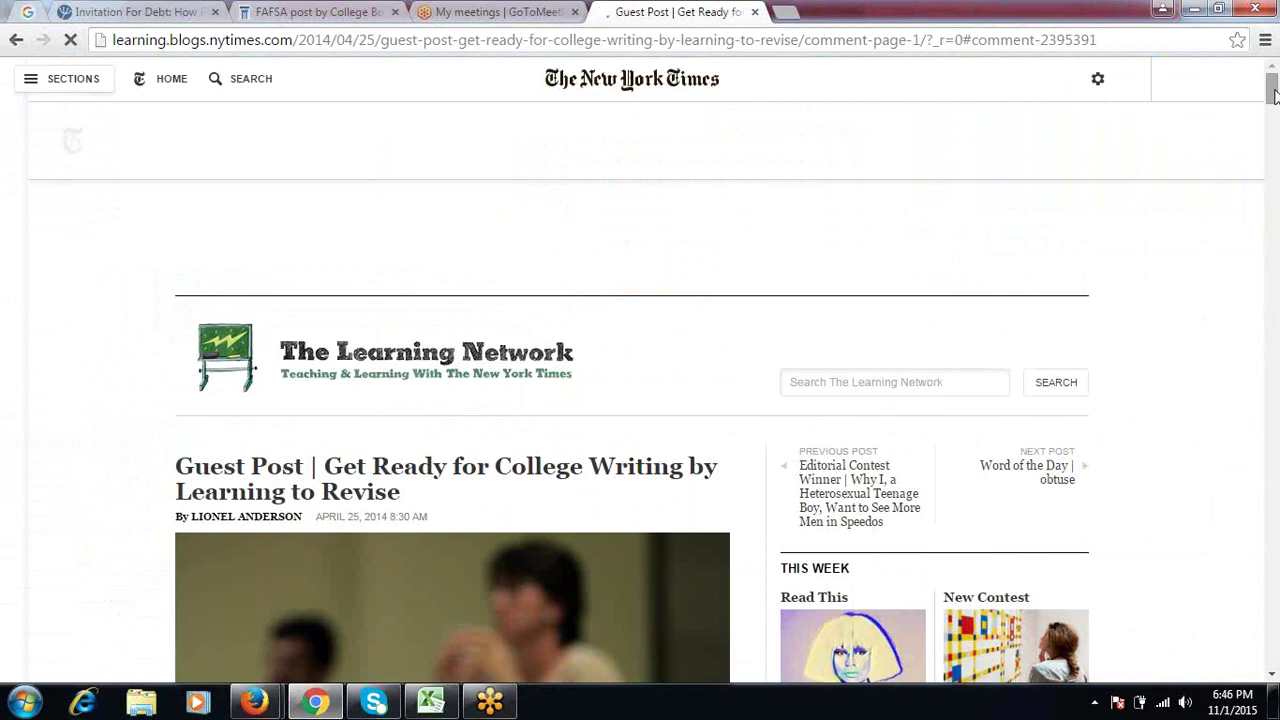
Look through the reader comments below the article, return to the comment form and place the cursor in its Name field
drag(1273, 93, 1272, 468)
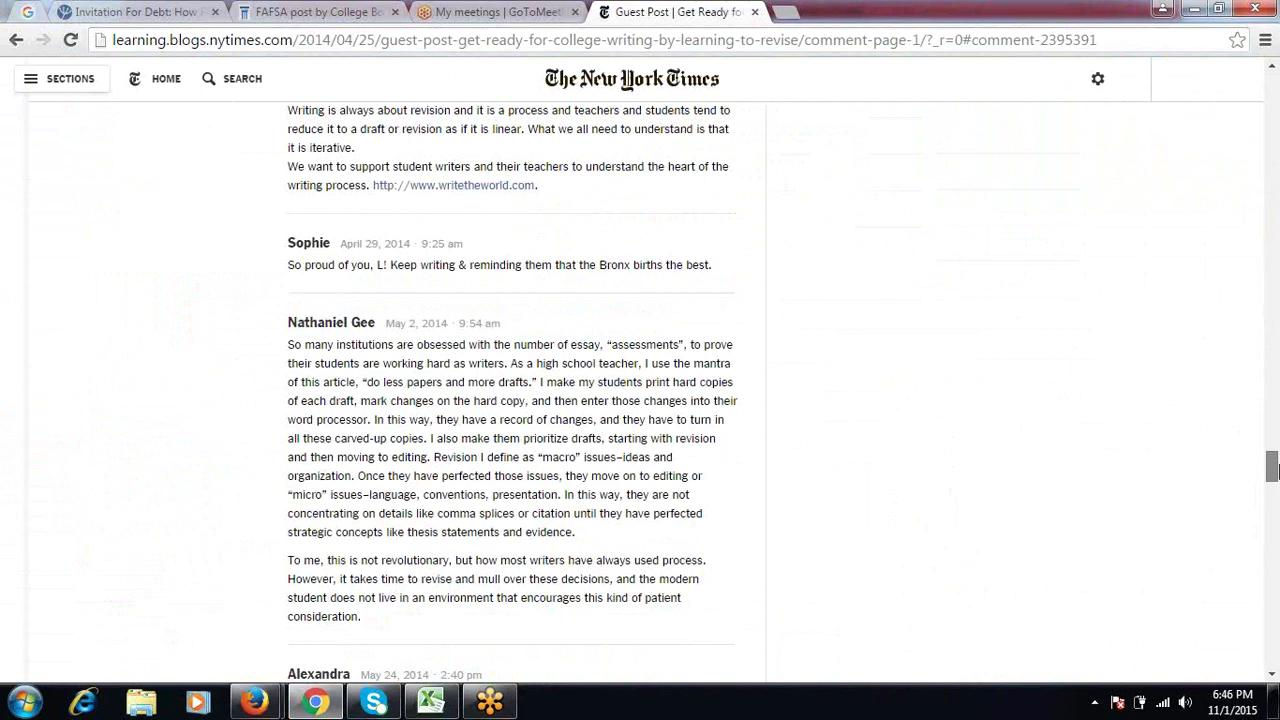
drag(1272, 468, 1272, 537)
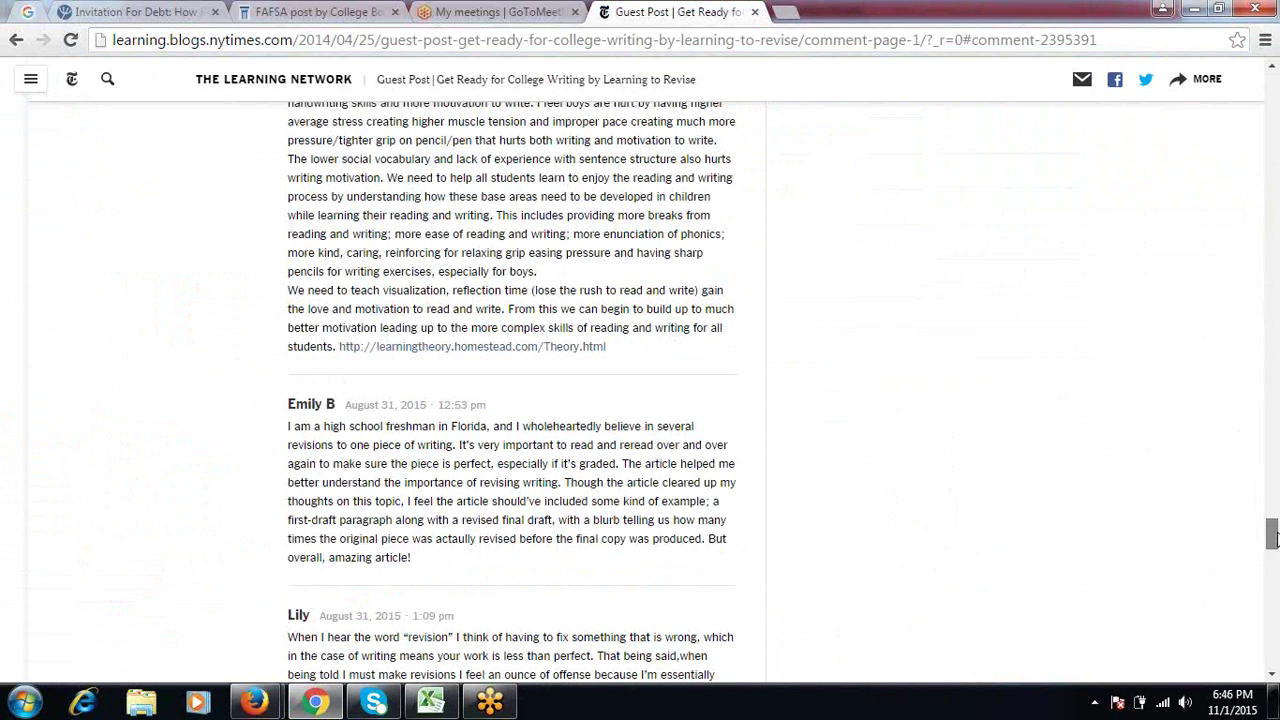
drag(1272, 537, 1274, 370)
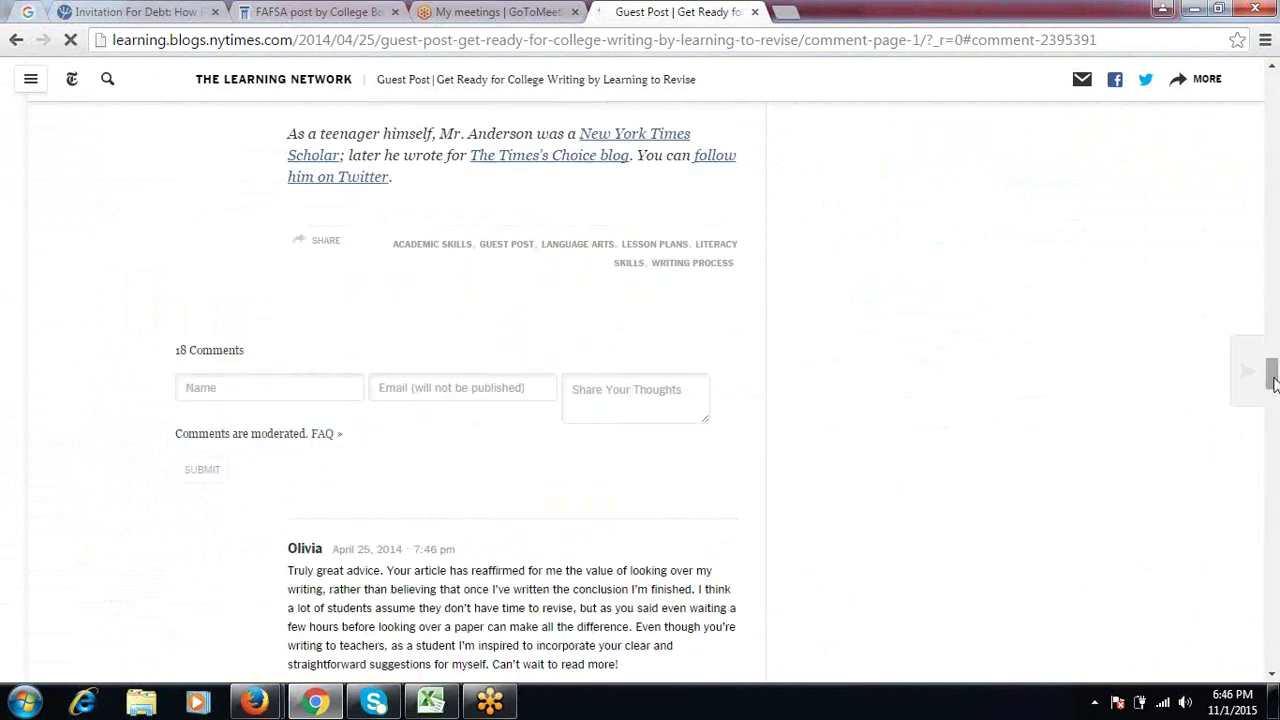
click(261, 380)
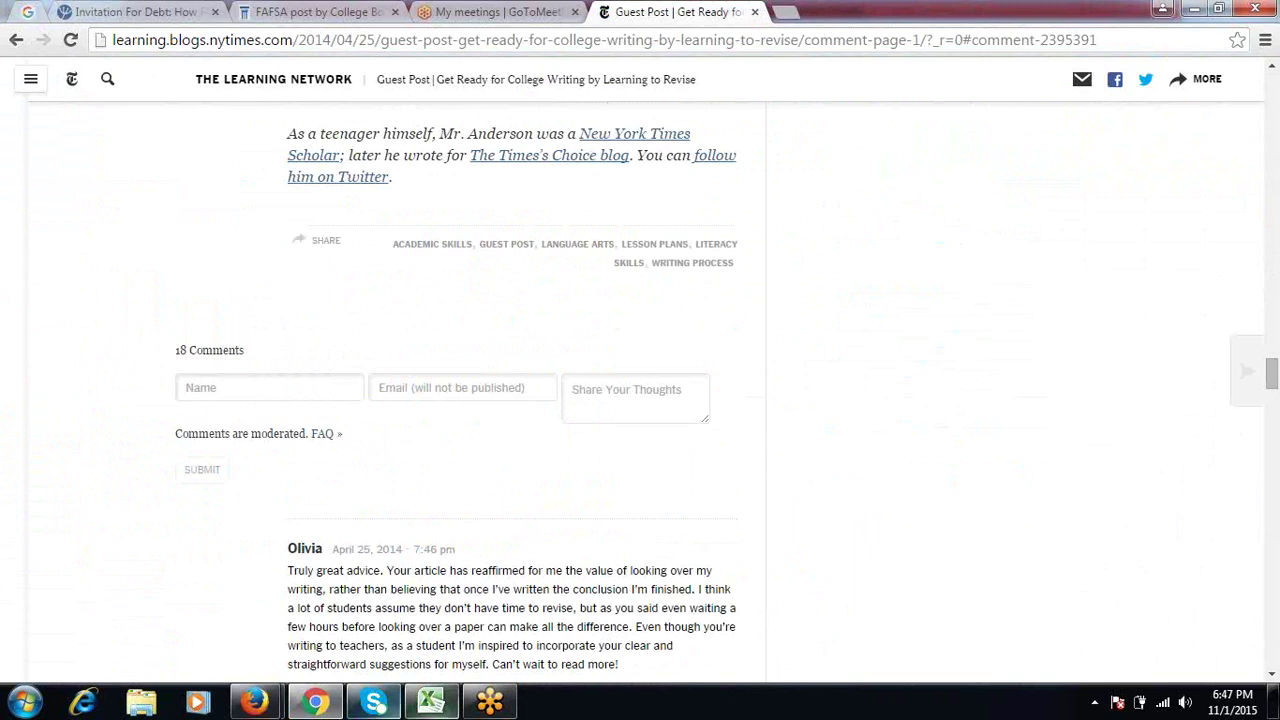
Return to the Blog Comments sheet in Excel and copy the collegeplanning.com comment link from cell A3
click(430, 703)
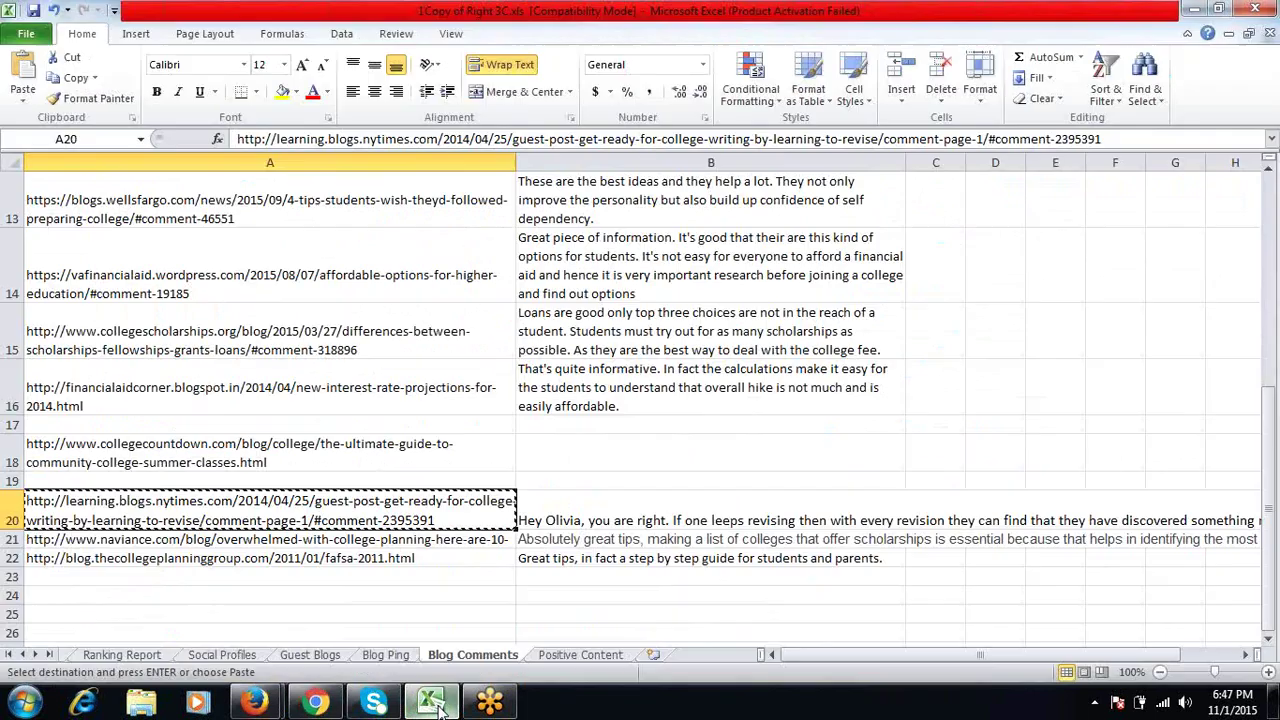
click(680, 420)
key(Left)
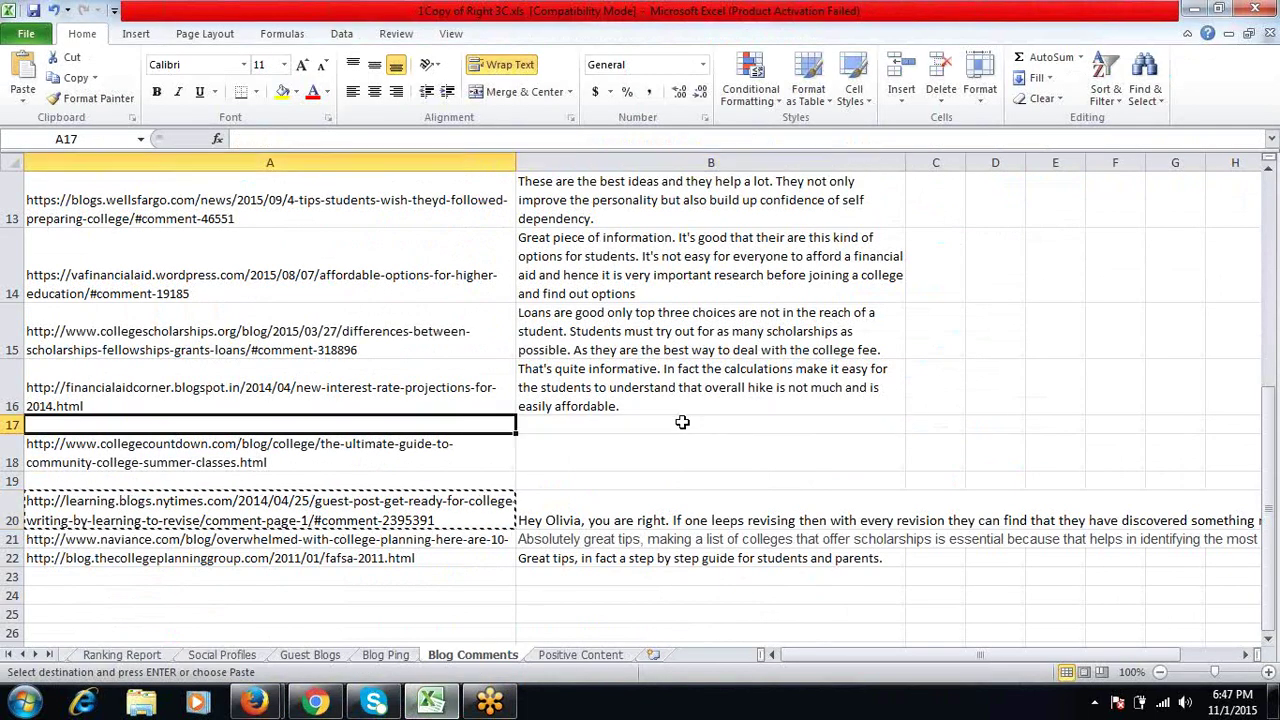
key(Up)
key(Up)
key(Up)
key(Up)
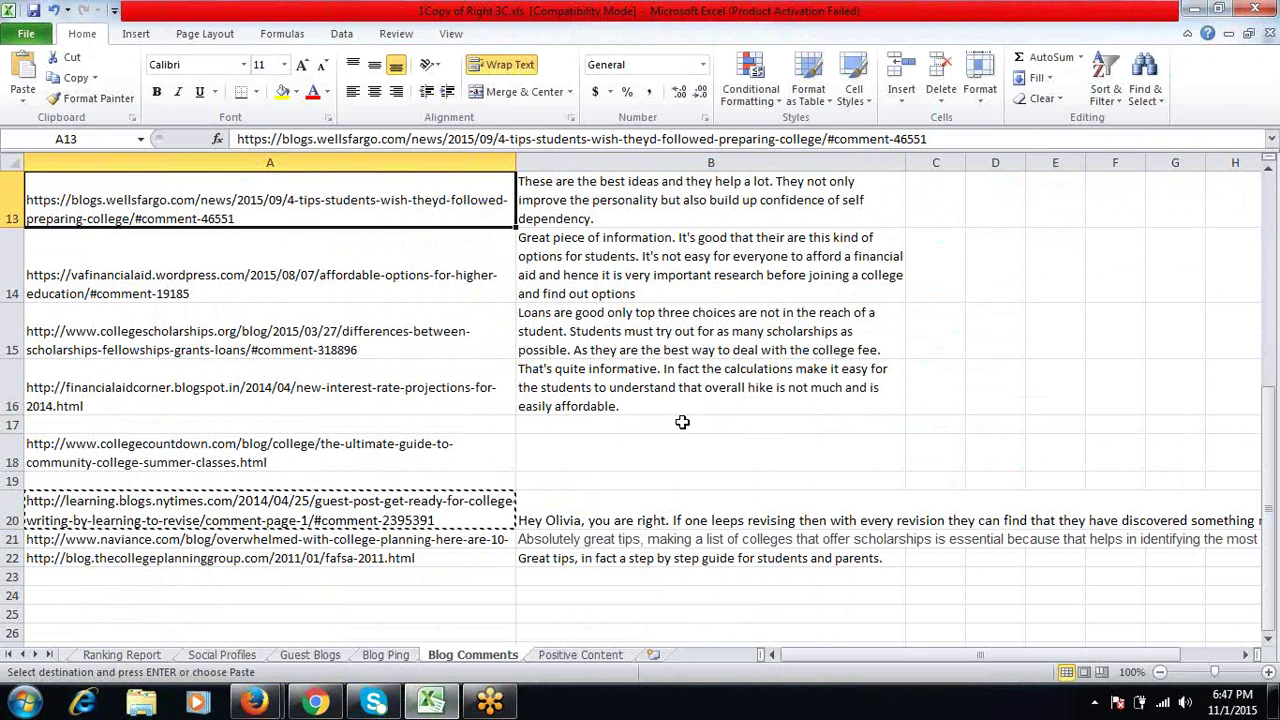
key(Up)
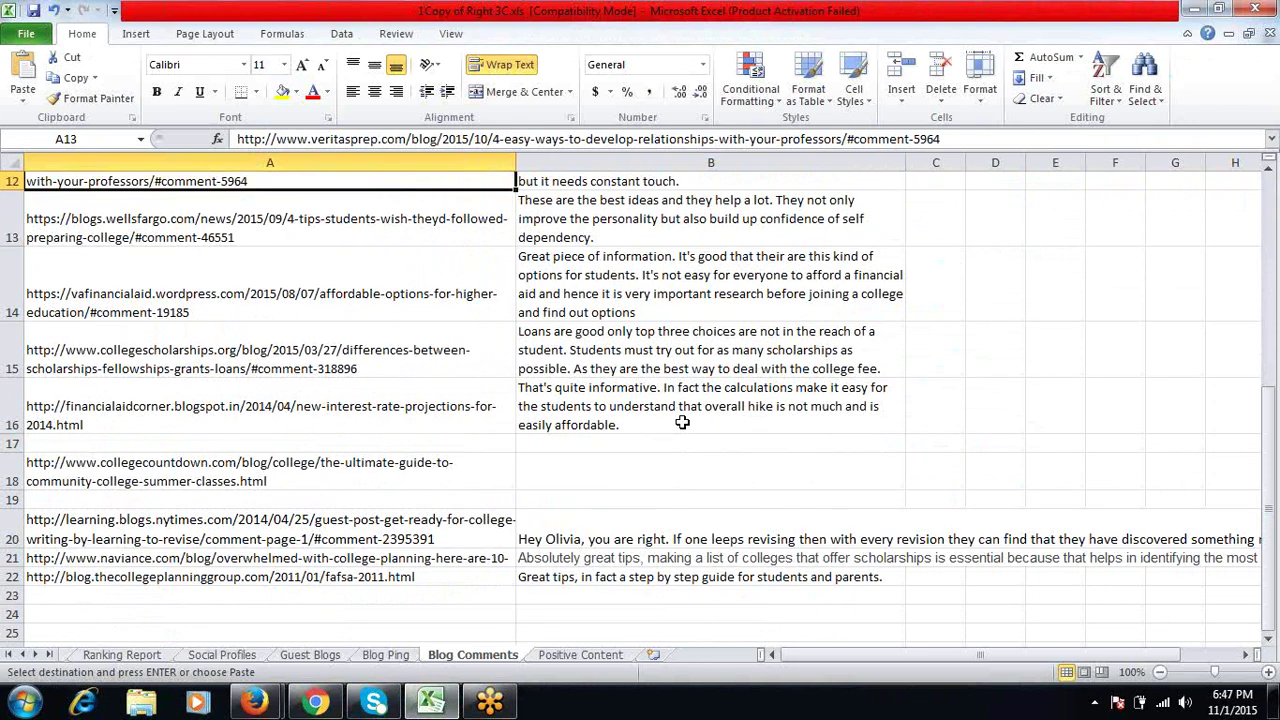
key(Up)
key(Up)
key(Up)
key(Up)
key(Up)
key(Up)
key(Up)
key(Up)
key(Up)
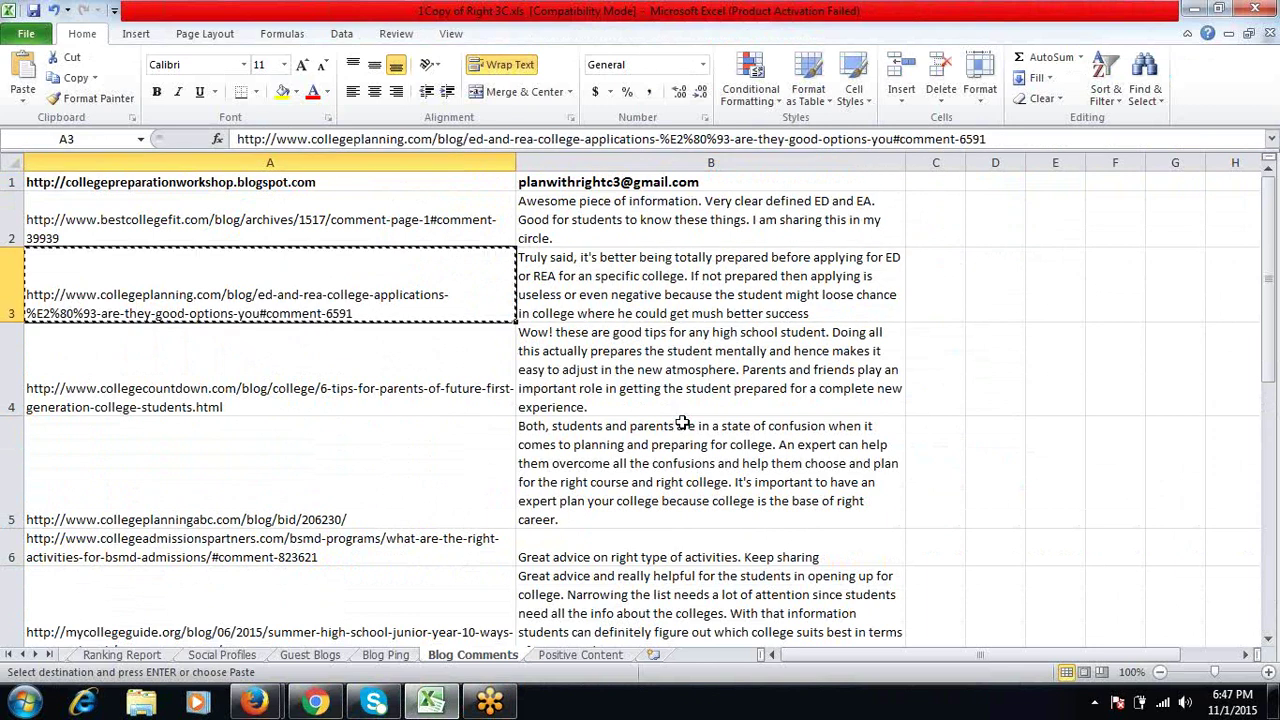
Switch back to Chrome and load the copied collegeplanning.com link in place of the New York Times article
key(alt+Tab)
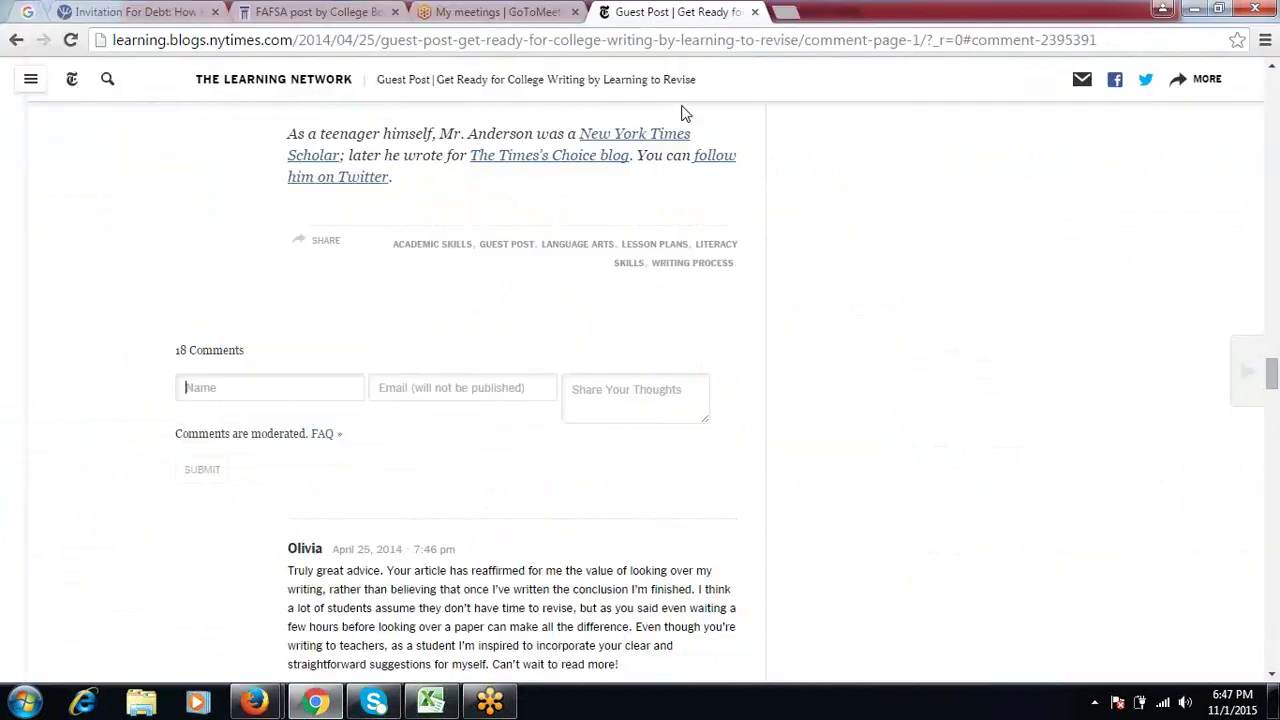
click(716, 50)
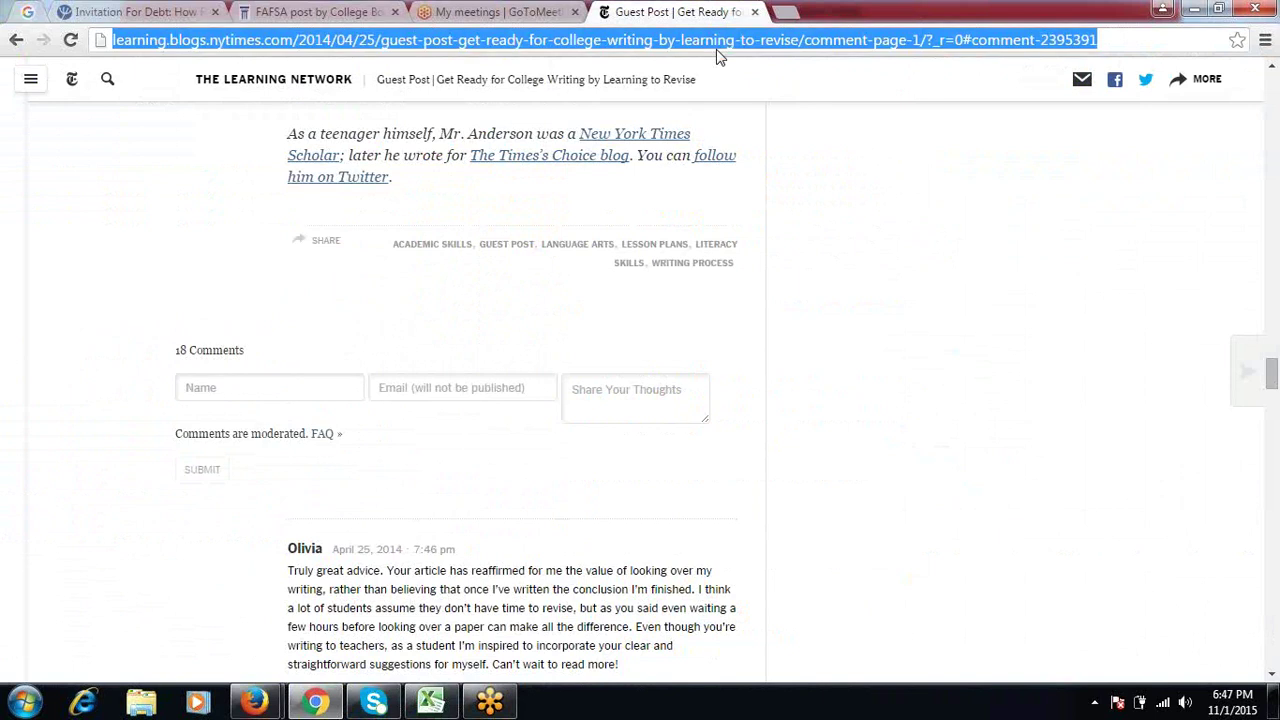
key(ctrl+v)
key(Return)
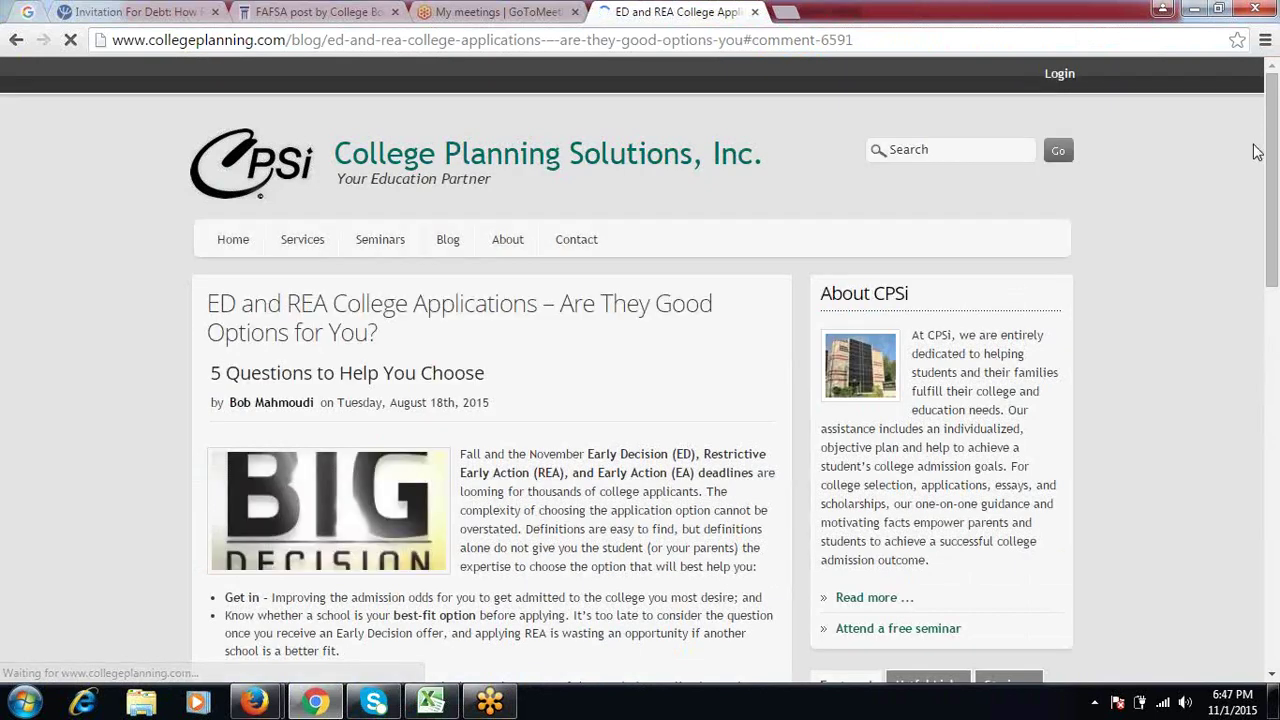
Skim down the collegeplanning.com article, return to Excel and copy the collegeadmissionspartners.com comment link from cell A6 of the Blog Comments sheet
drag(1271, 152, 1276, 405)
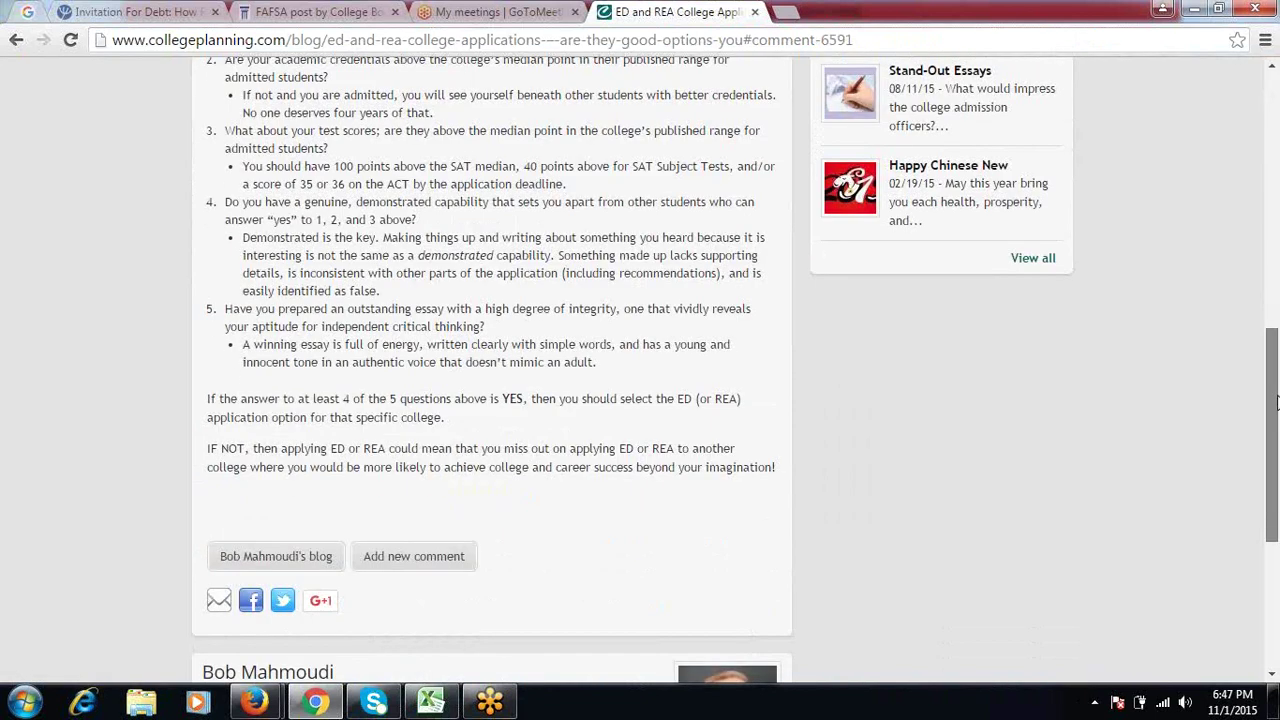
click(508, 43)
key(alt+Tab)
key(Down)
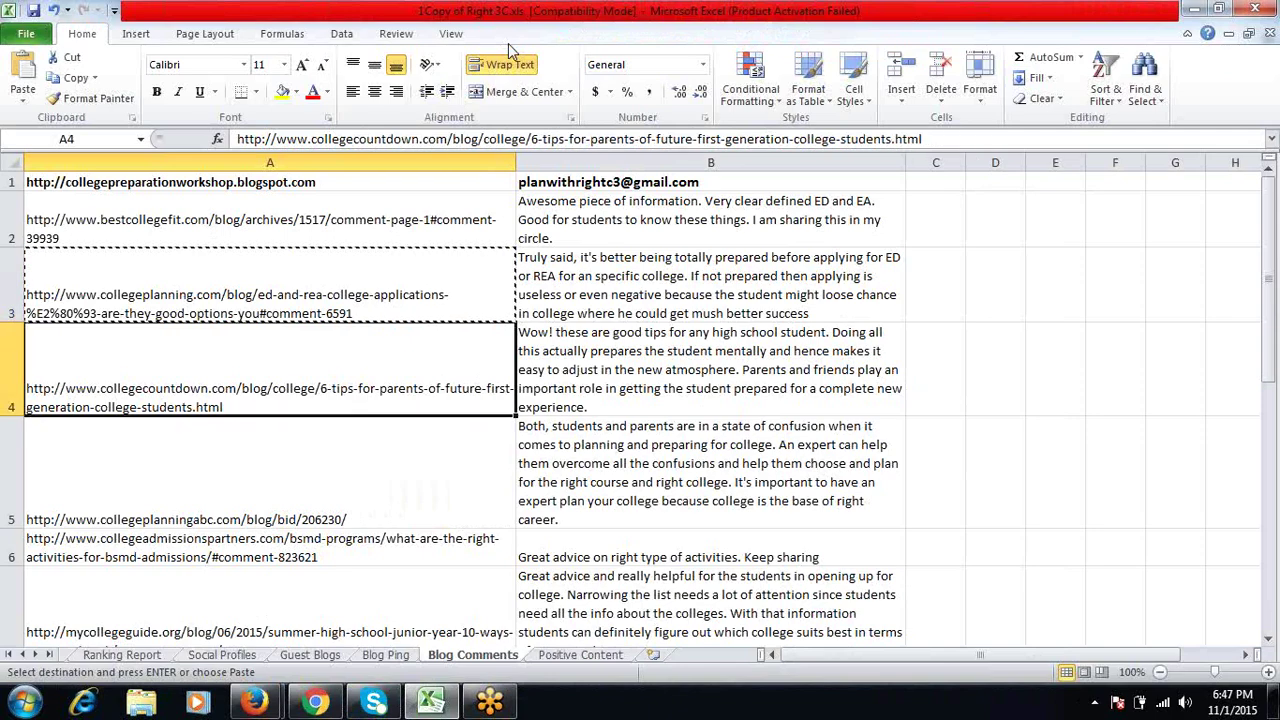
key(Down)
key(Down)
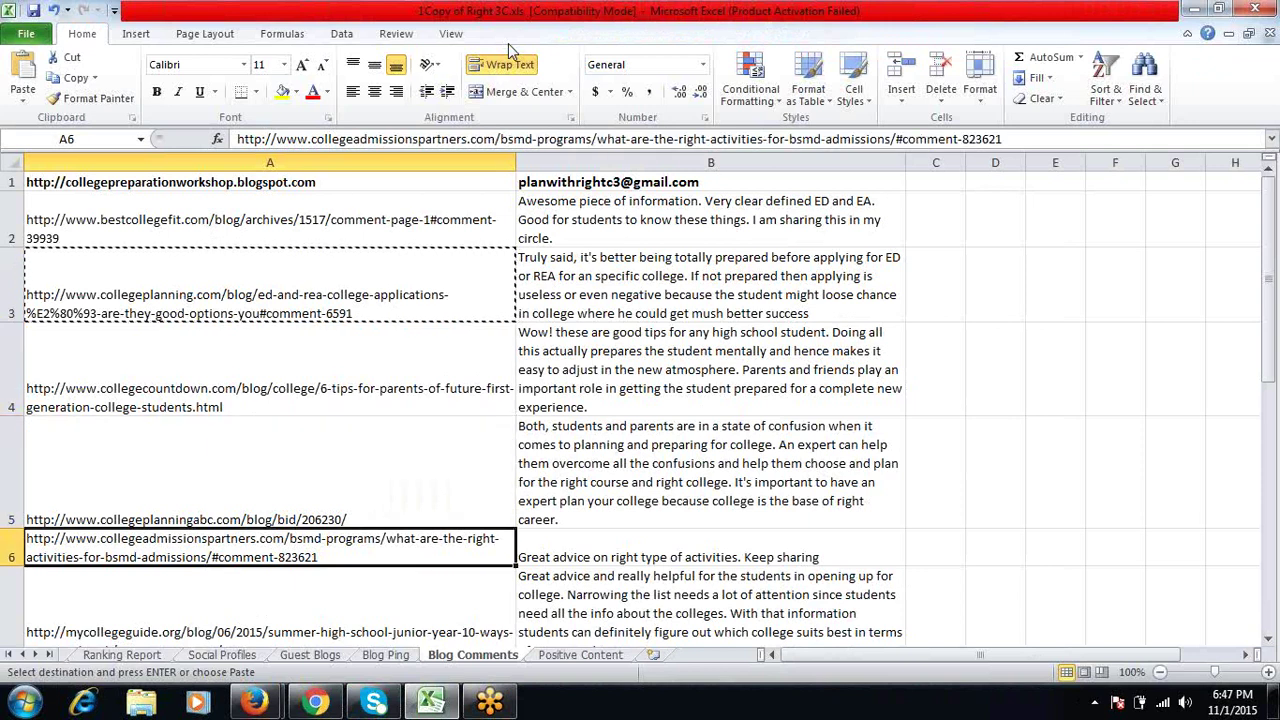
key(ctrl+c)
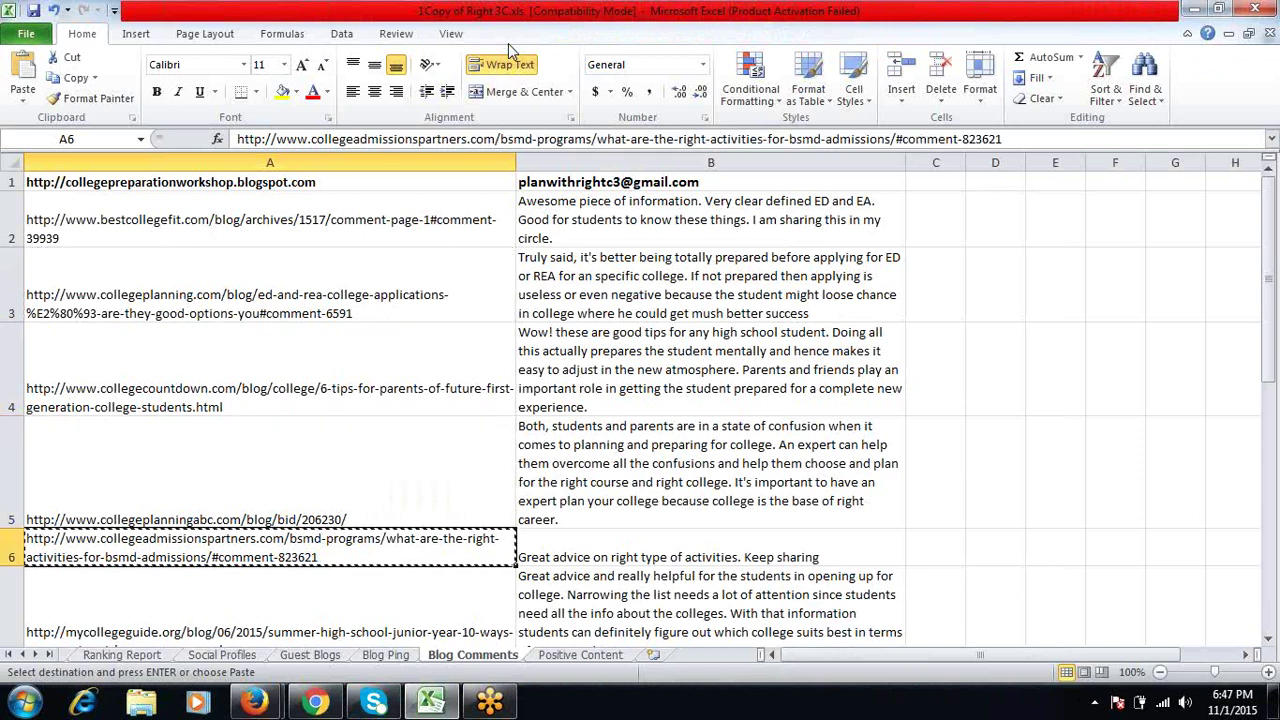
Switch to Chrome, load the copied collegeadmissionspartners.com link and highlight the comment text "Great advice on right type of activities. Keep sharing"
key(alt+Tab)
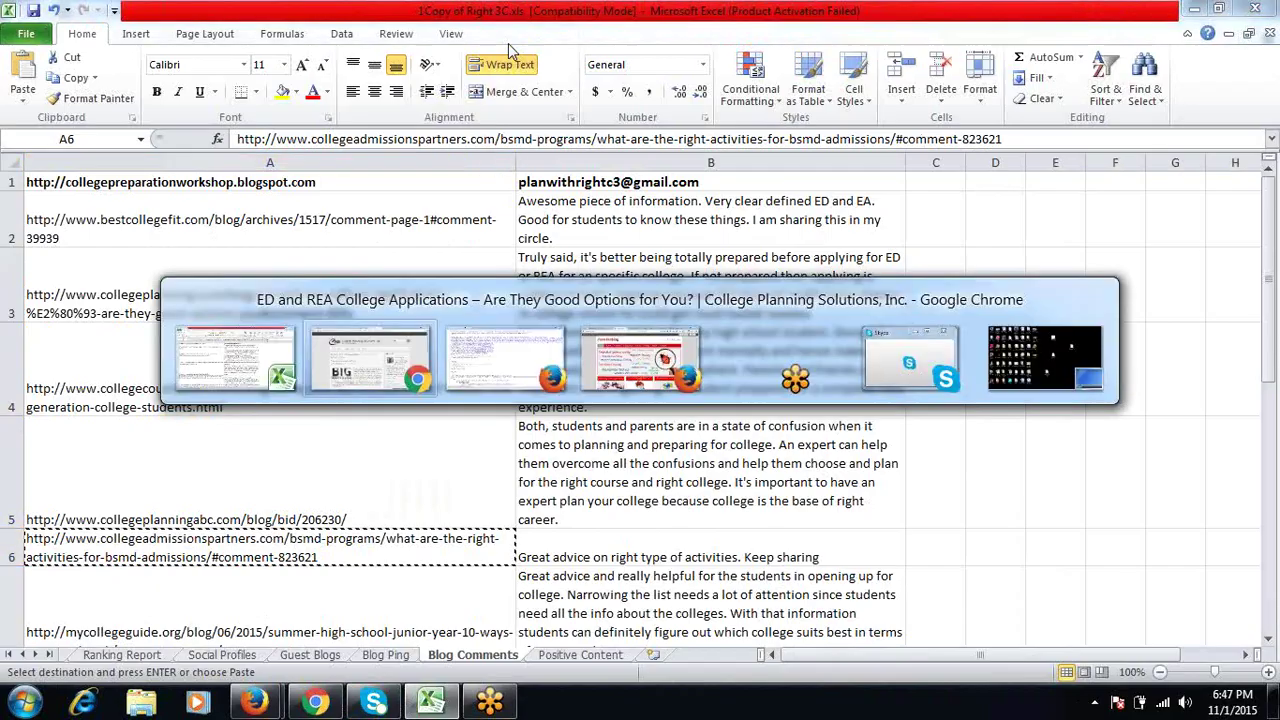
key(ctrl+v)
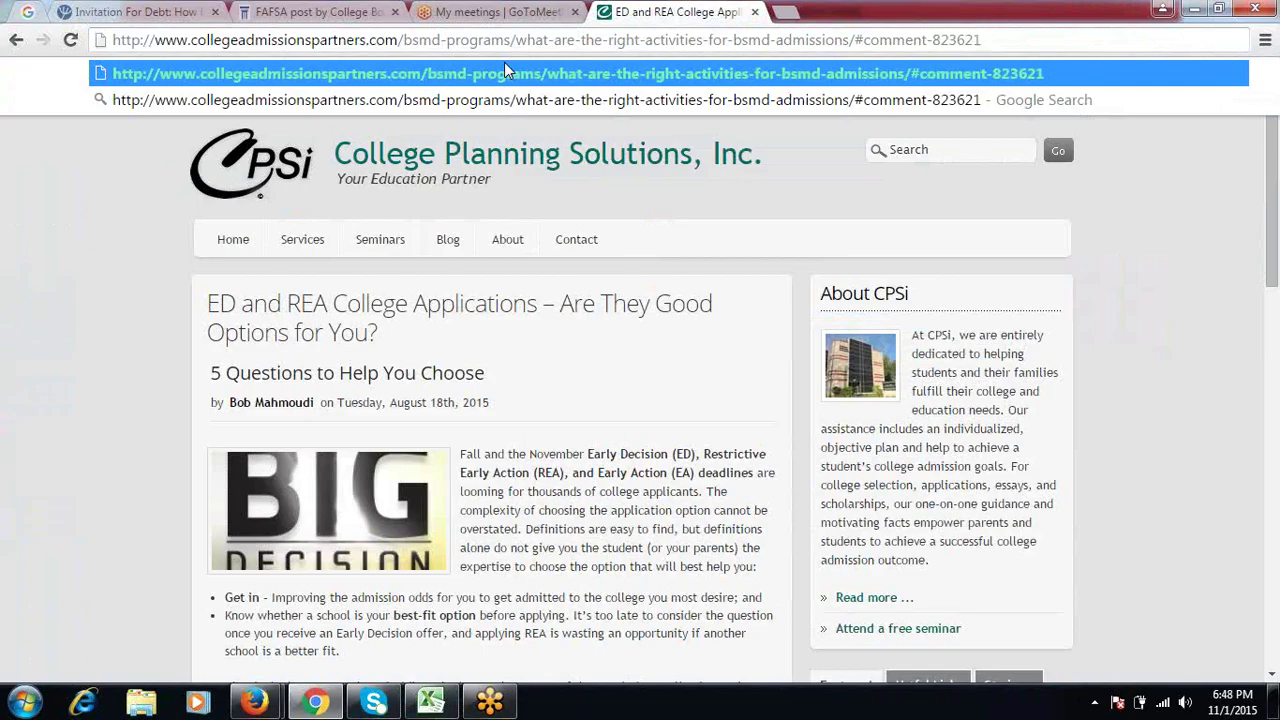
key(Return)
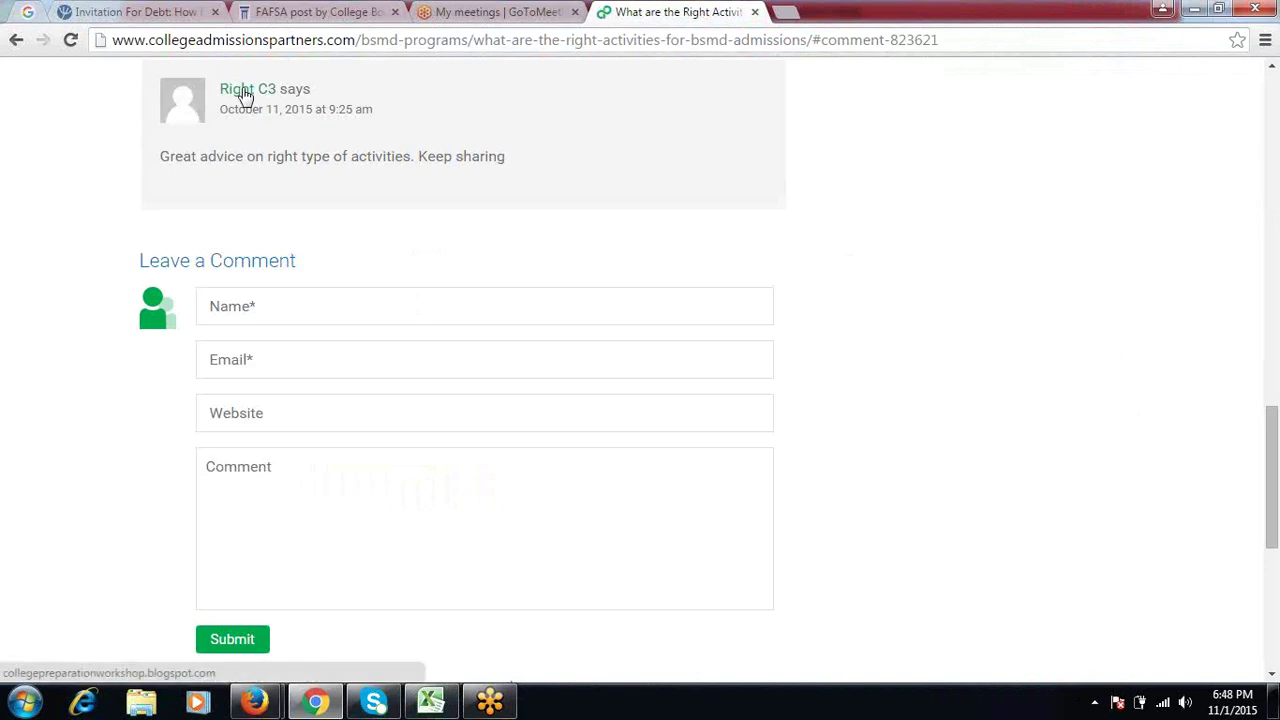
drag(161, 156, 506, 162)
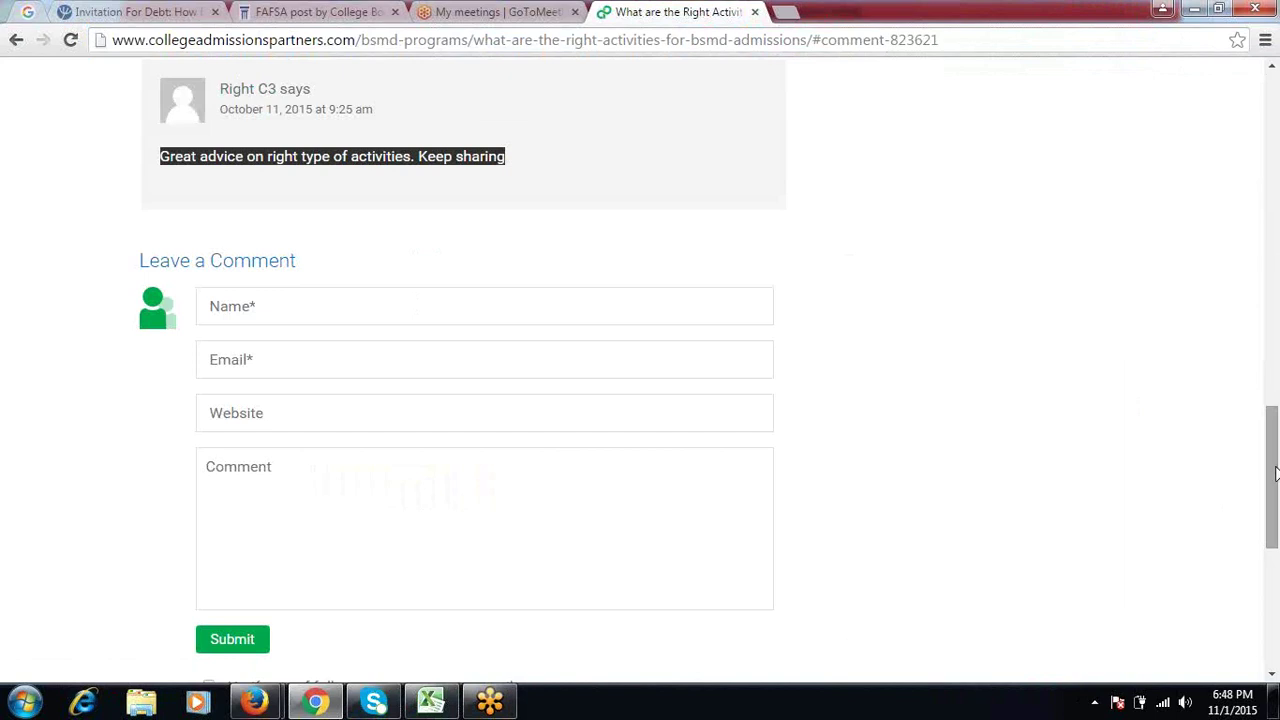
Open the article's "when to start working with us" link in a new tab, switch to it and select its page address
drag(1275, 473, 1277, 102)
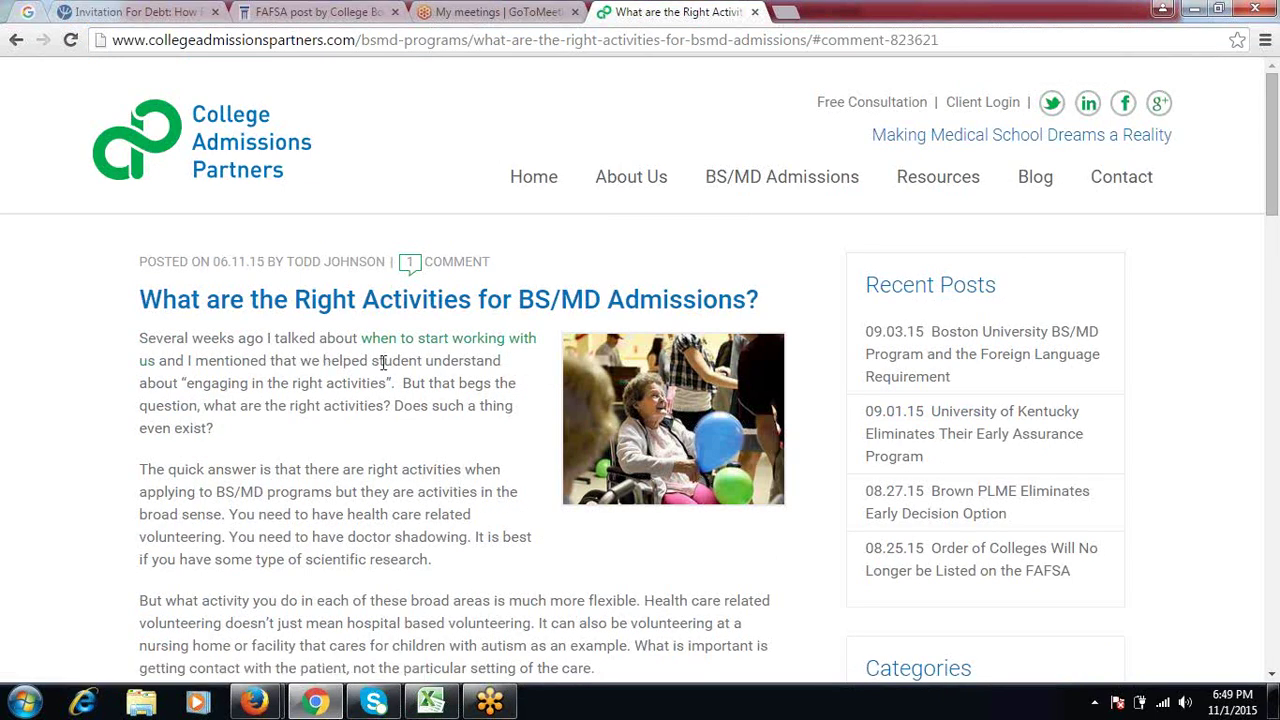
right_click(504, 345)
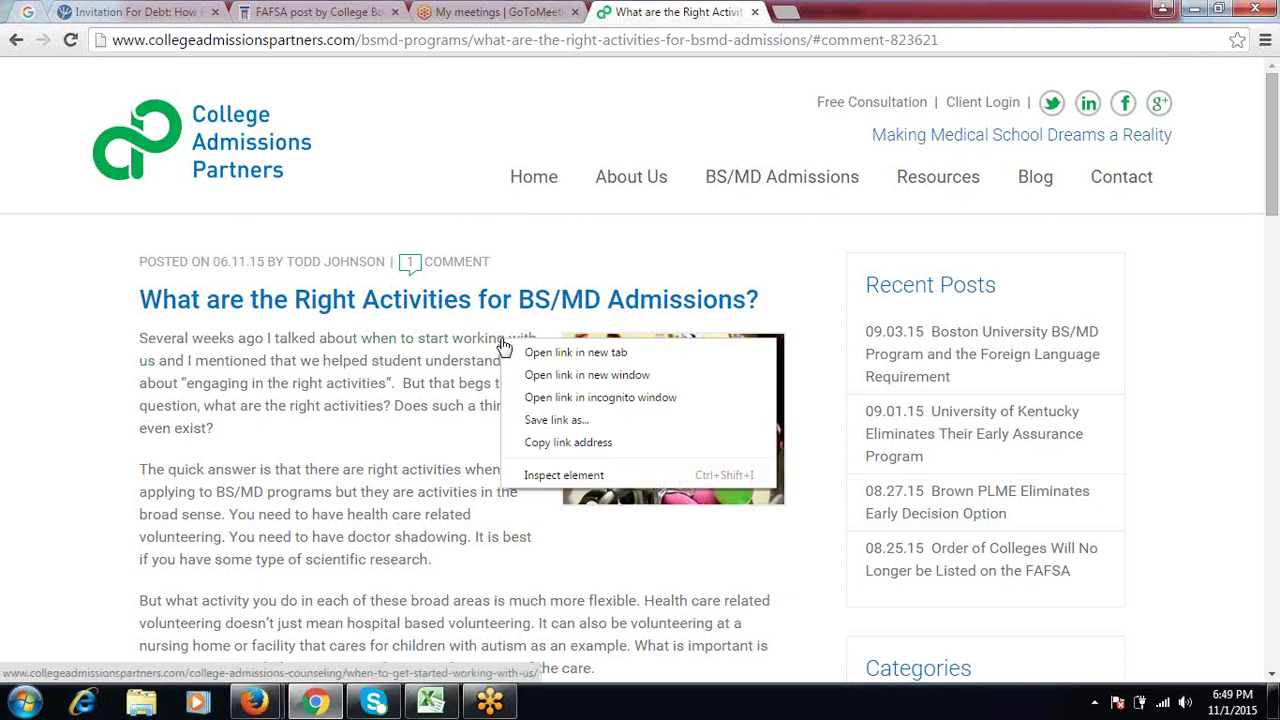
click(567, 351)
click(832, 11)
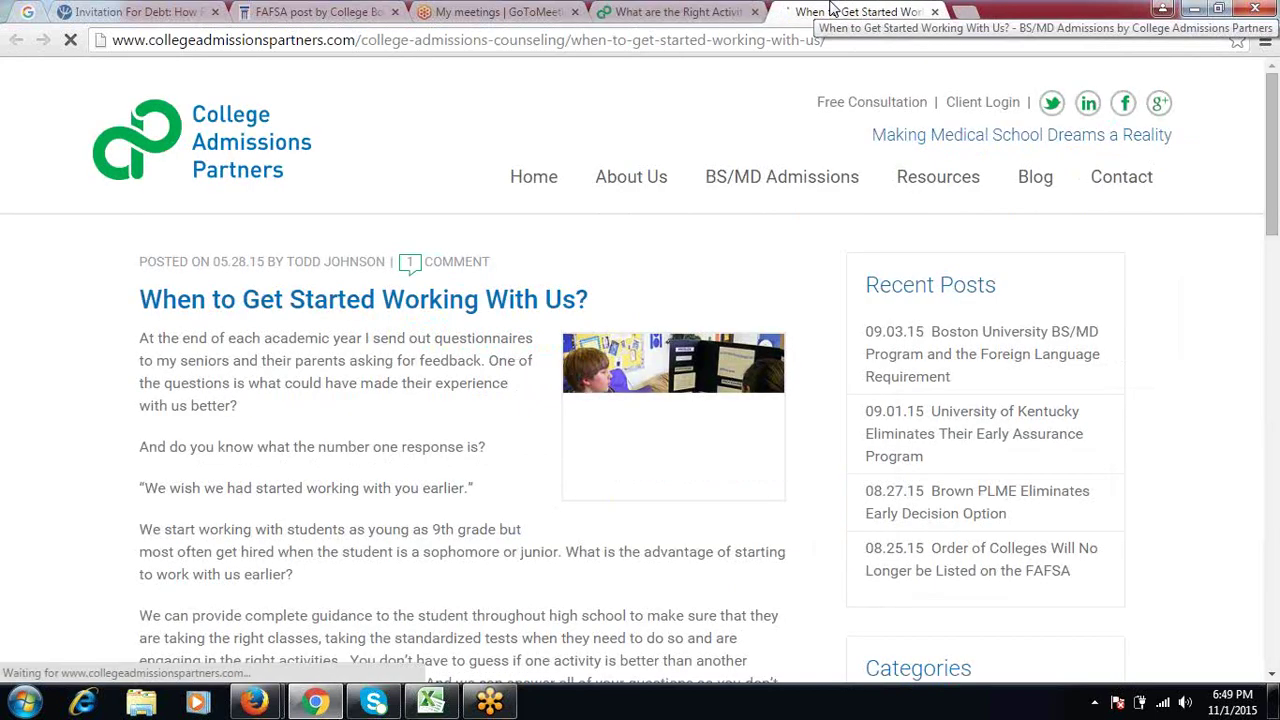
click(818, 40)
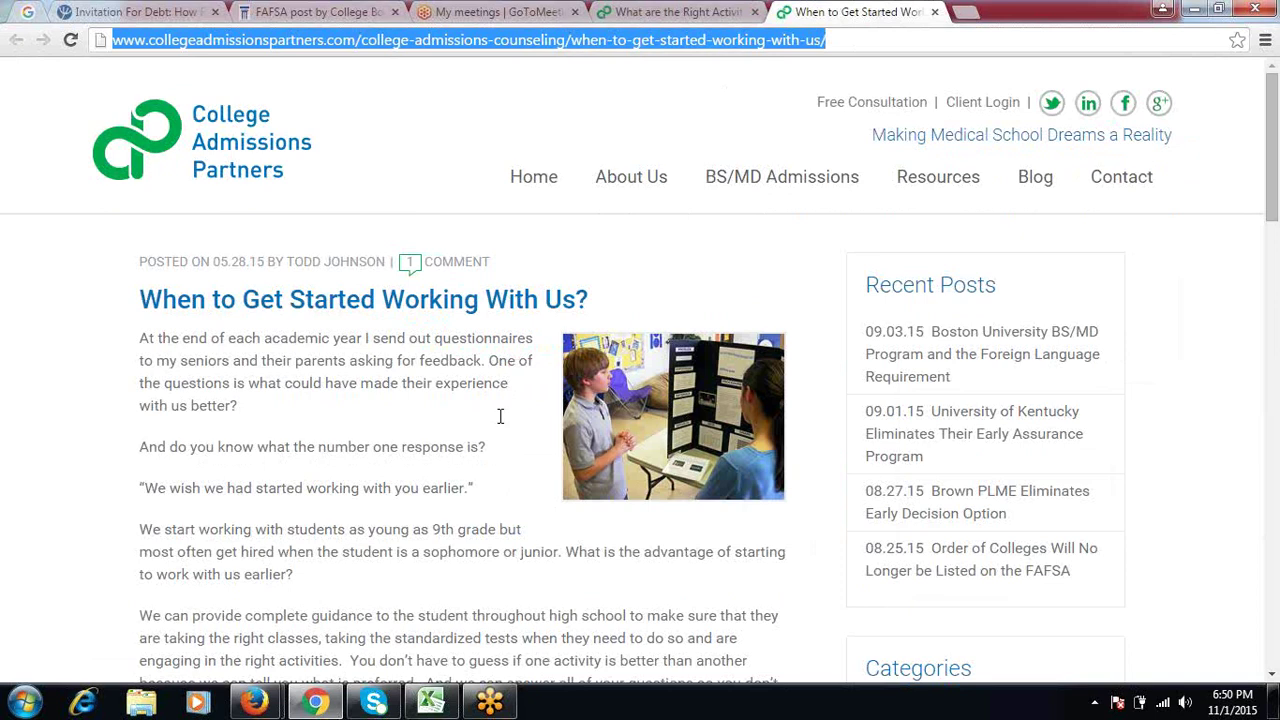
Return to the Blog Comments sheet in Excel and review the comment text in B6 against its link in A6
click(430, 703)
click(695, 537)
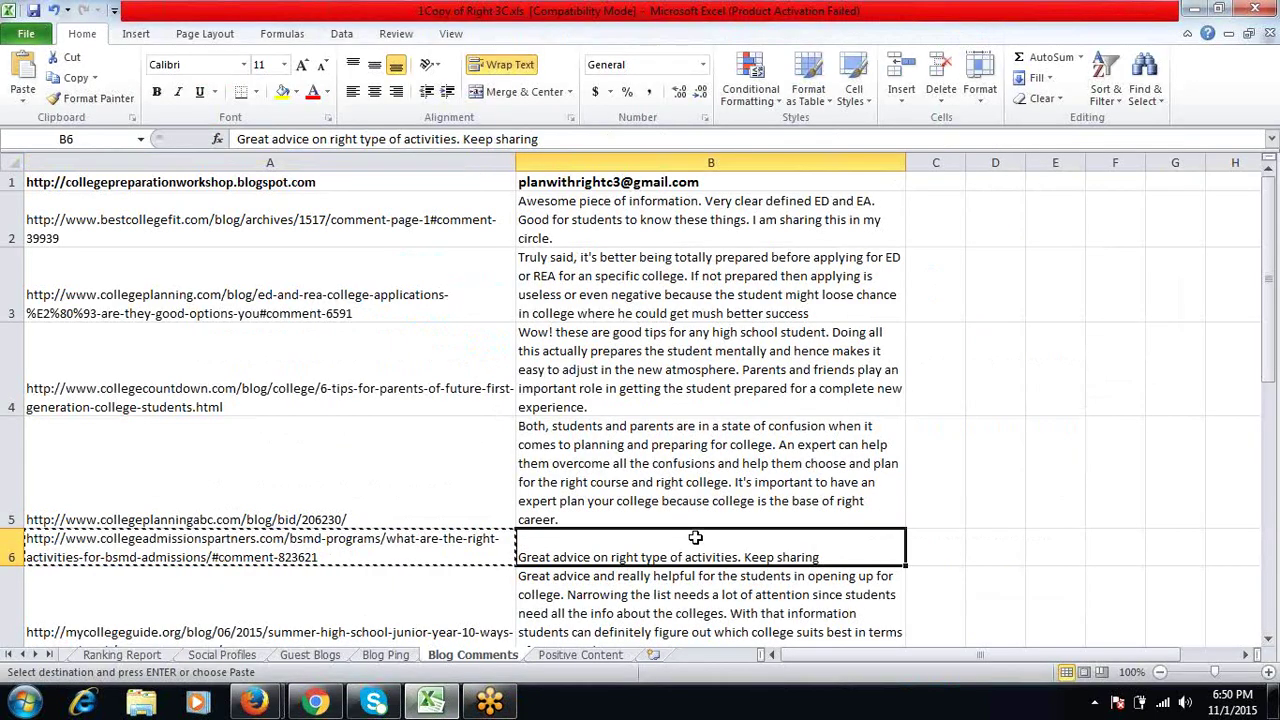
key(Left)
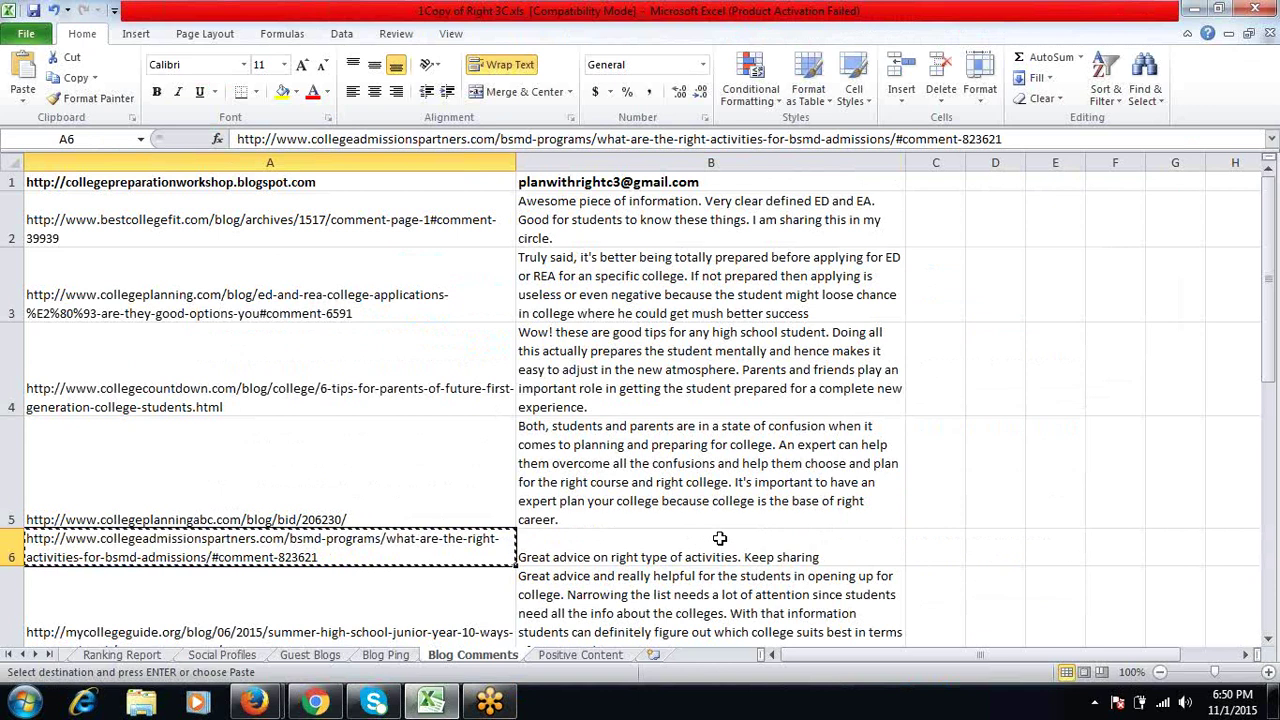
click(719, 539)
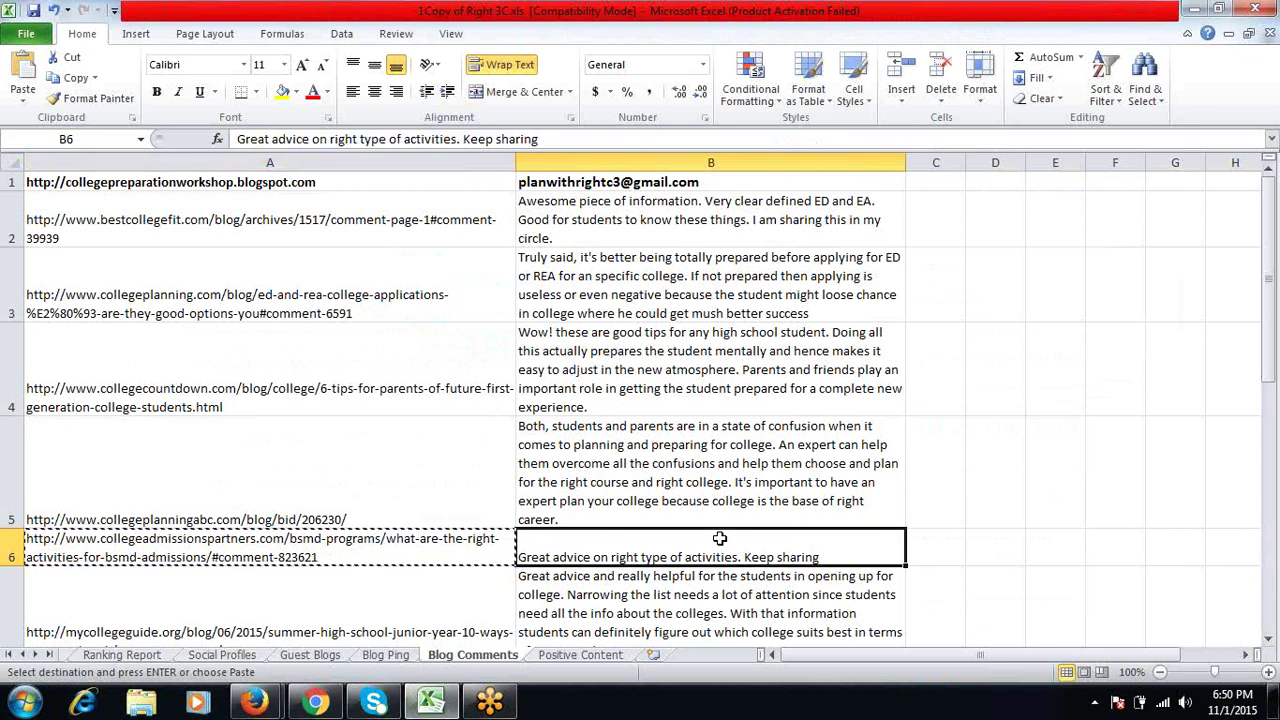
key(Left)
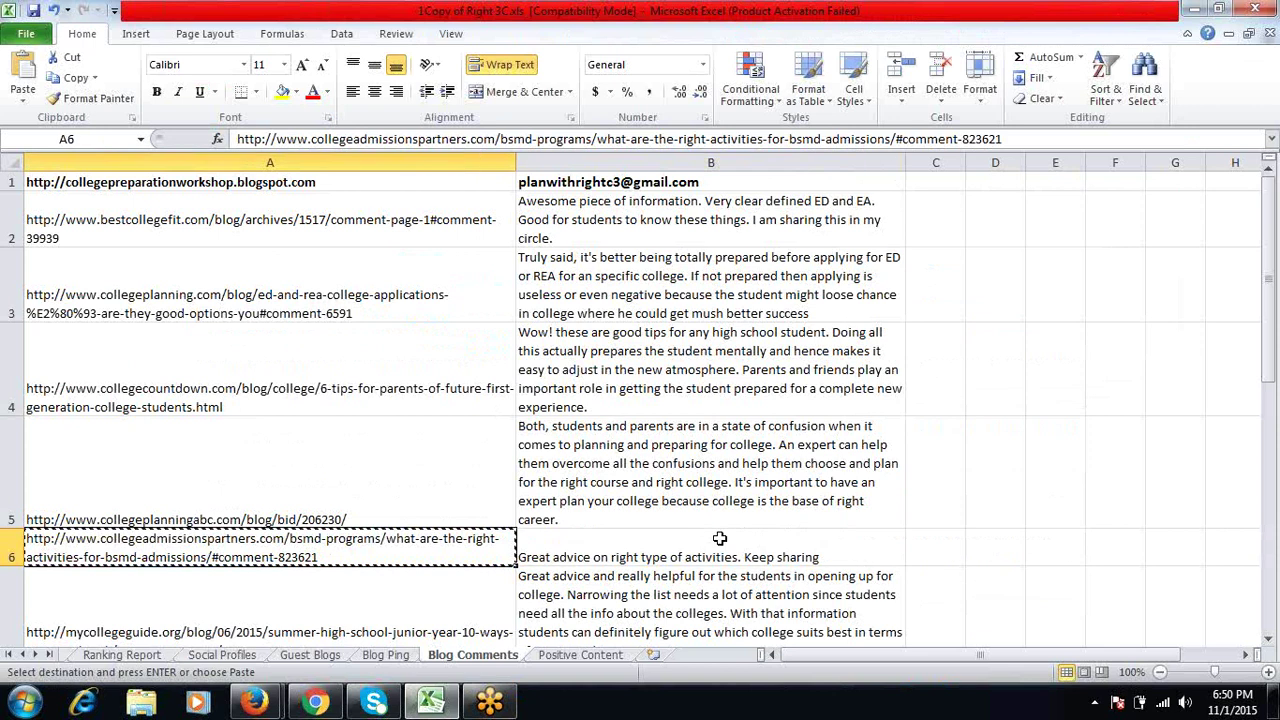
Open the Ranking Report sheet and move to the first keyword entry, "right c3", in cell B3
click(122, 655)
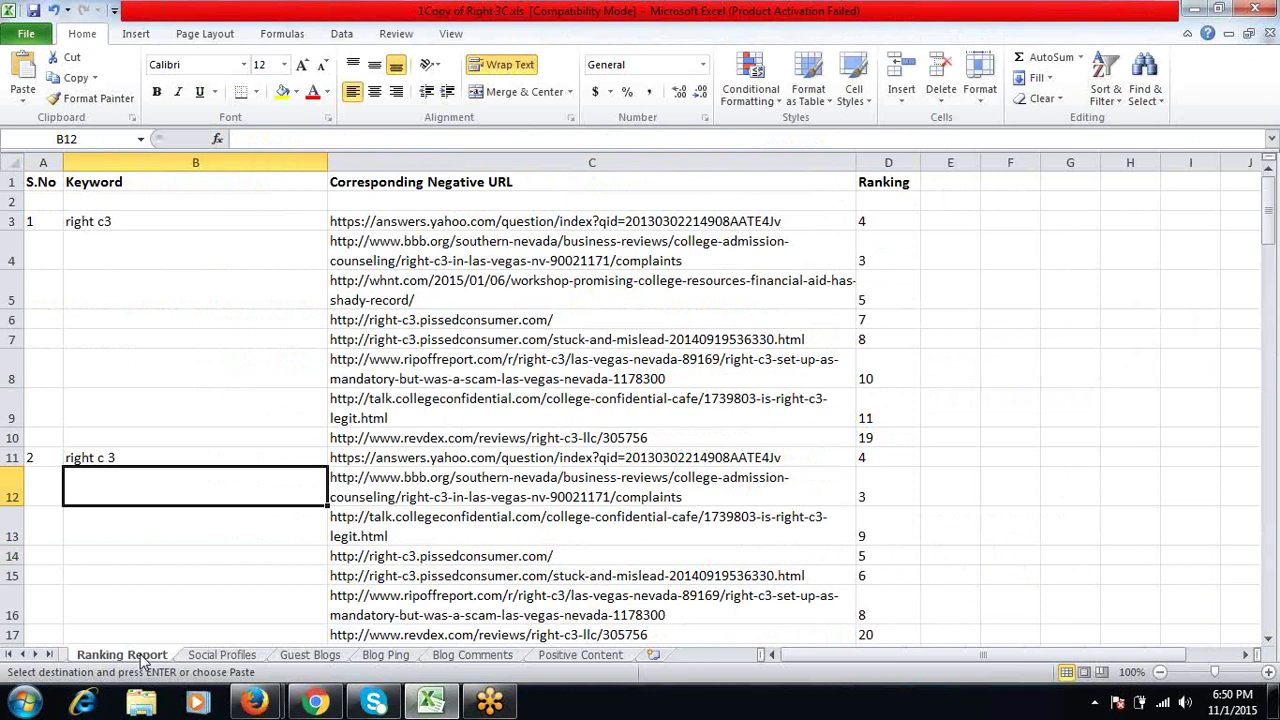
key(Left)
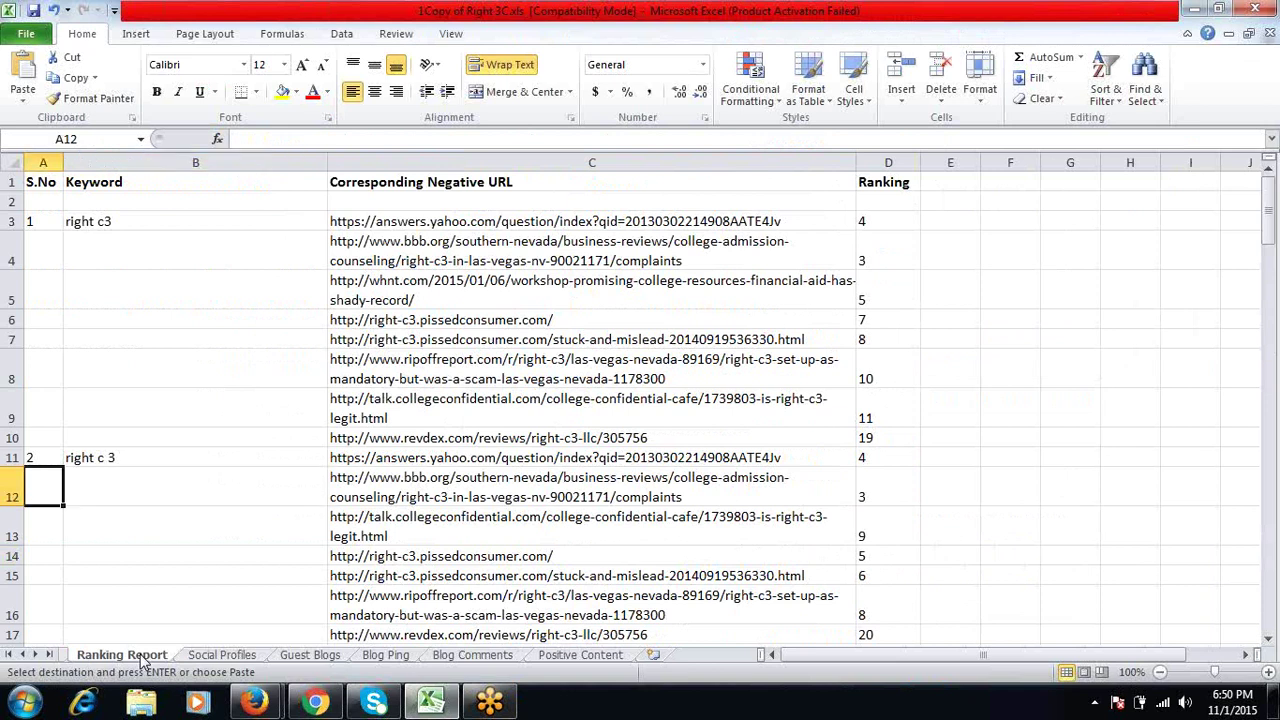
key(Up)
key(Up)
key(Up)
key(Up)
key(Up)
key(Up)
key(Up)
key(Up)
key(Up)
key(Up)
key(Up)
key(Down)
key(Down)
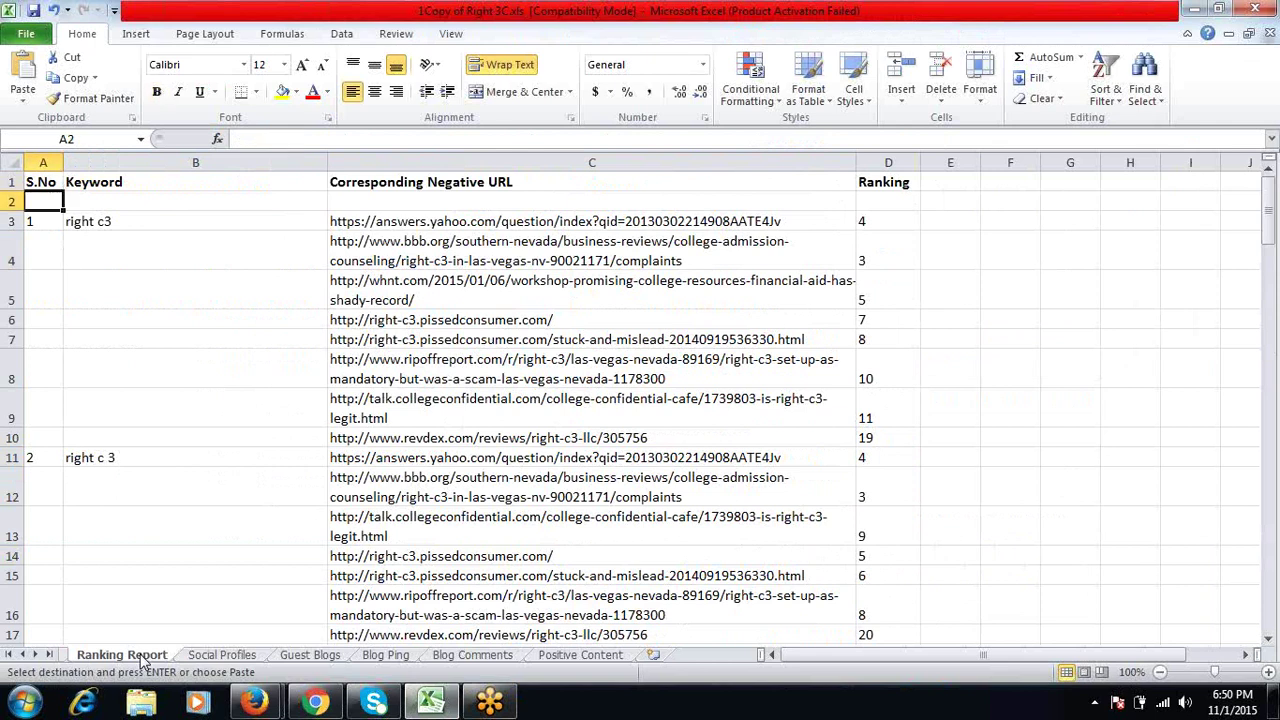
key(Right)
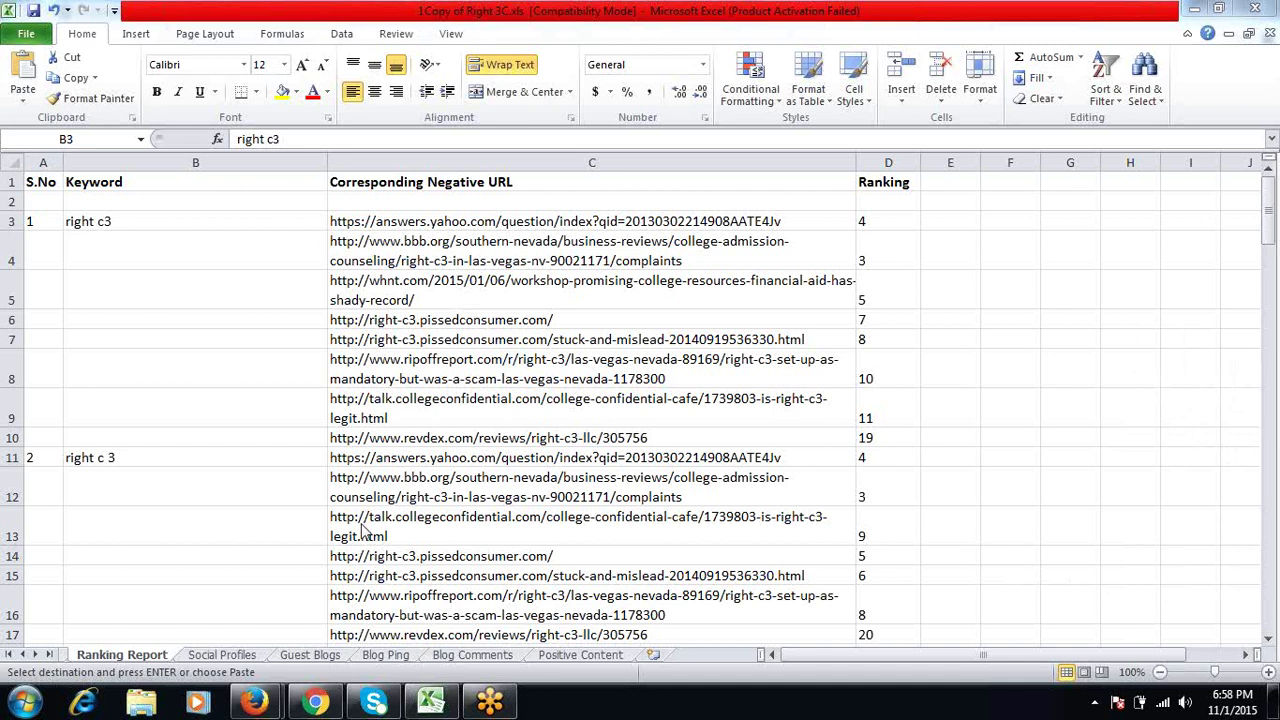
click(316, 704)
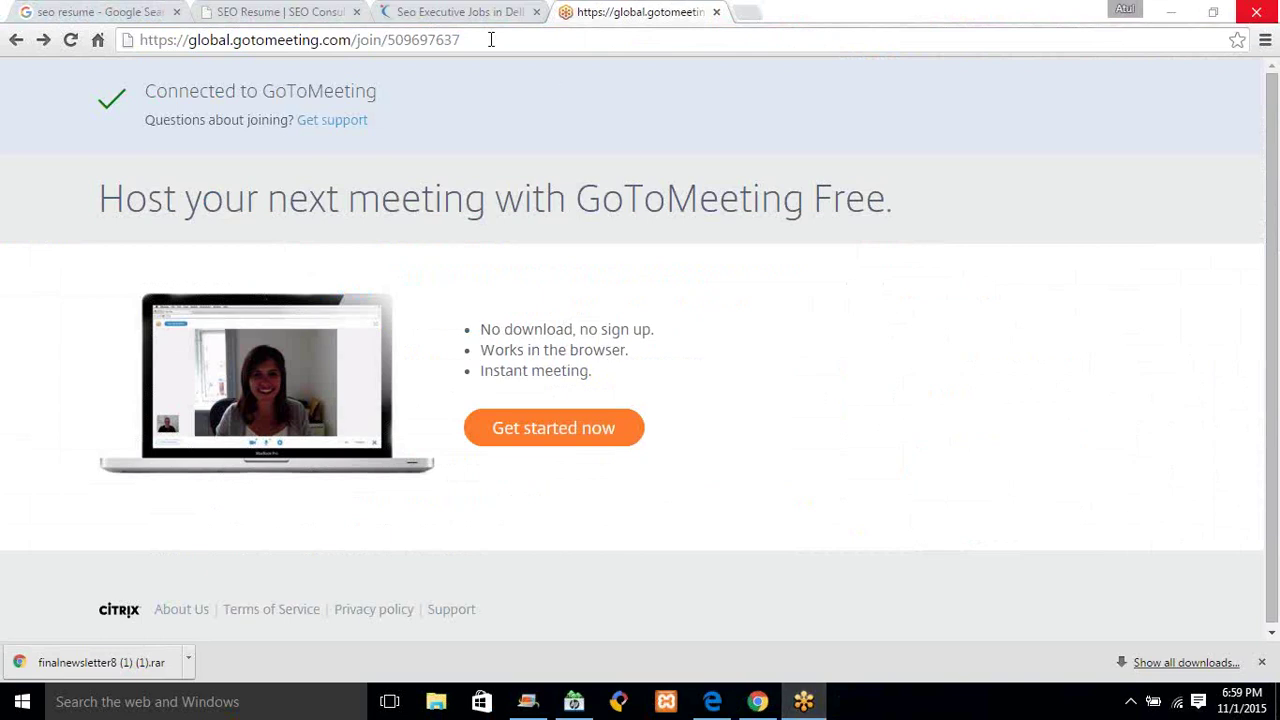
click(491, 40)
key(ctrl+a)
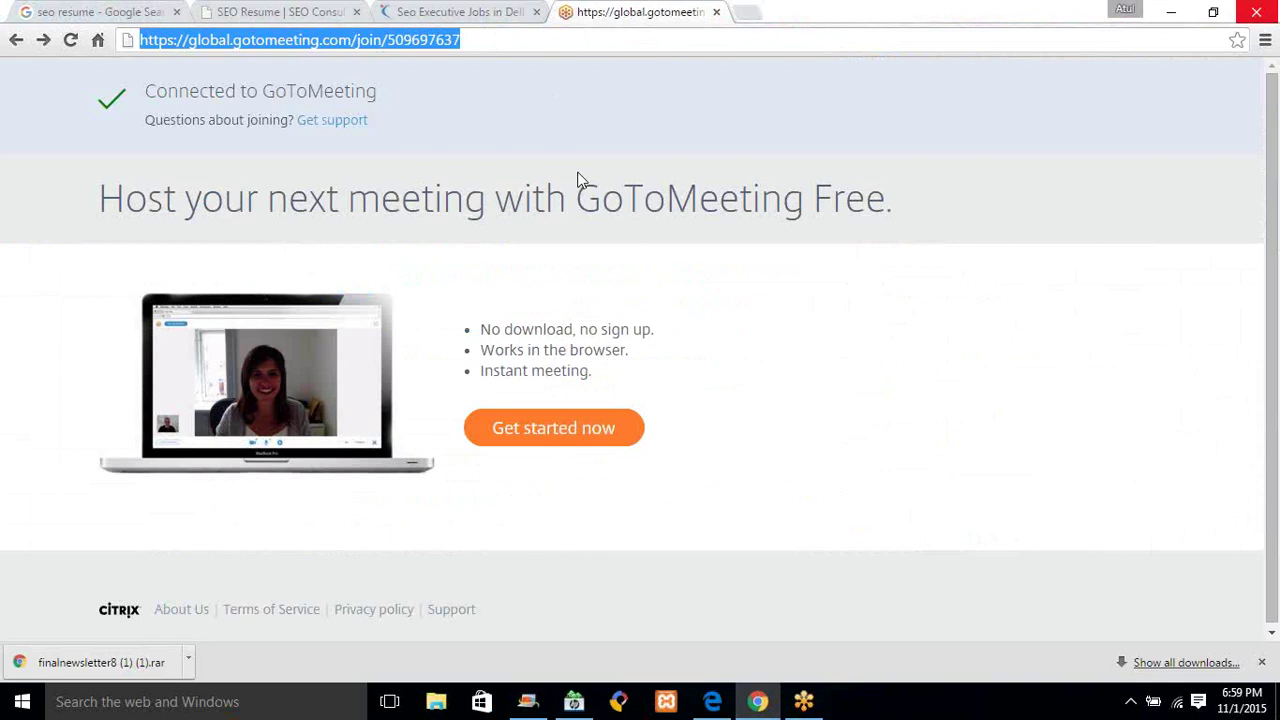
text(pa)
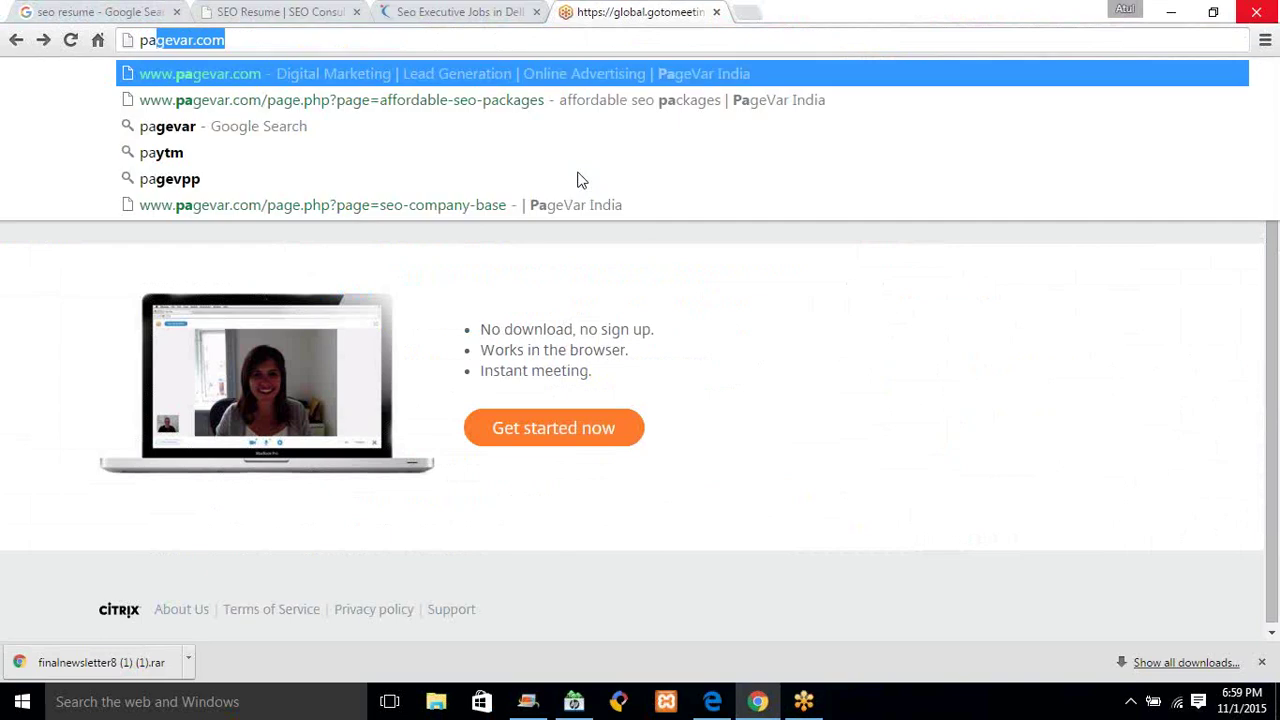
text(gevR)
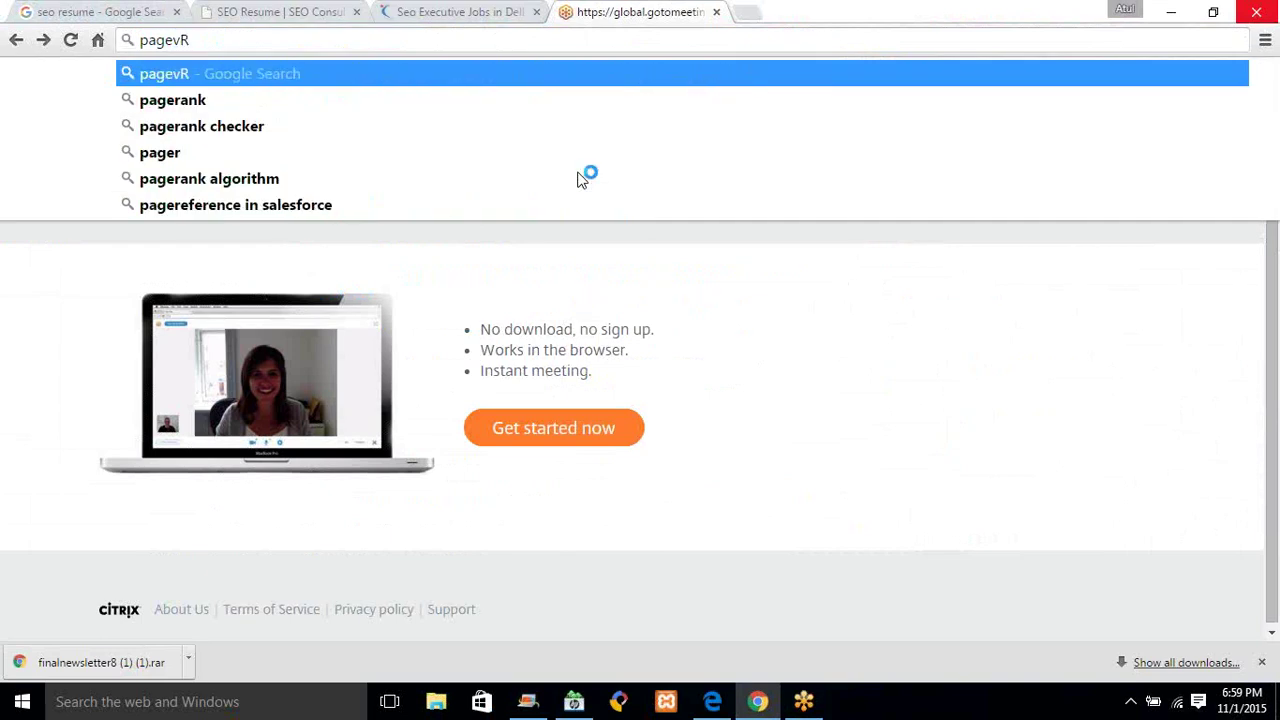
key(BackSpace)
text(A)
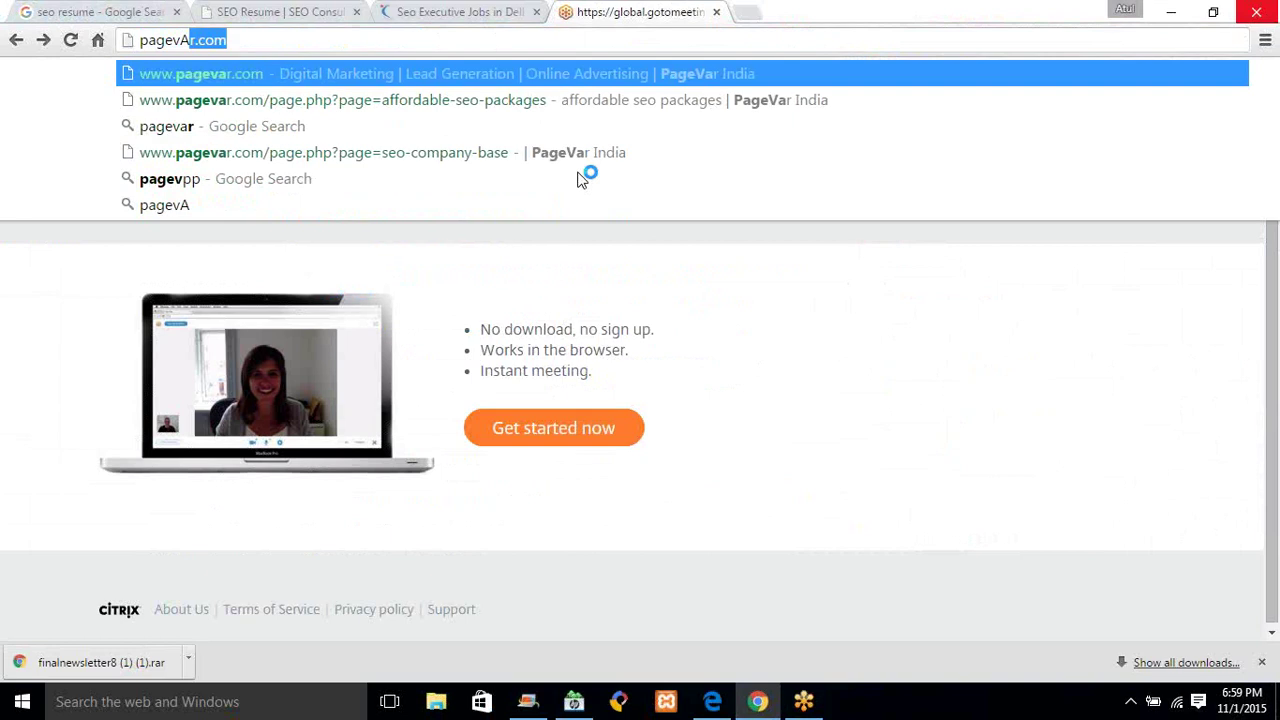
text(R)
key(Return)
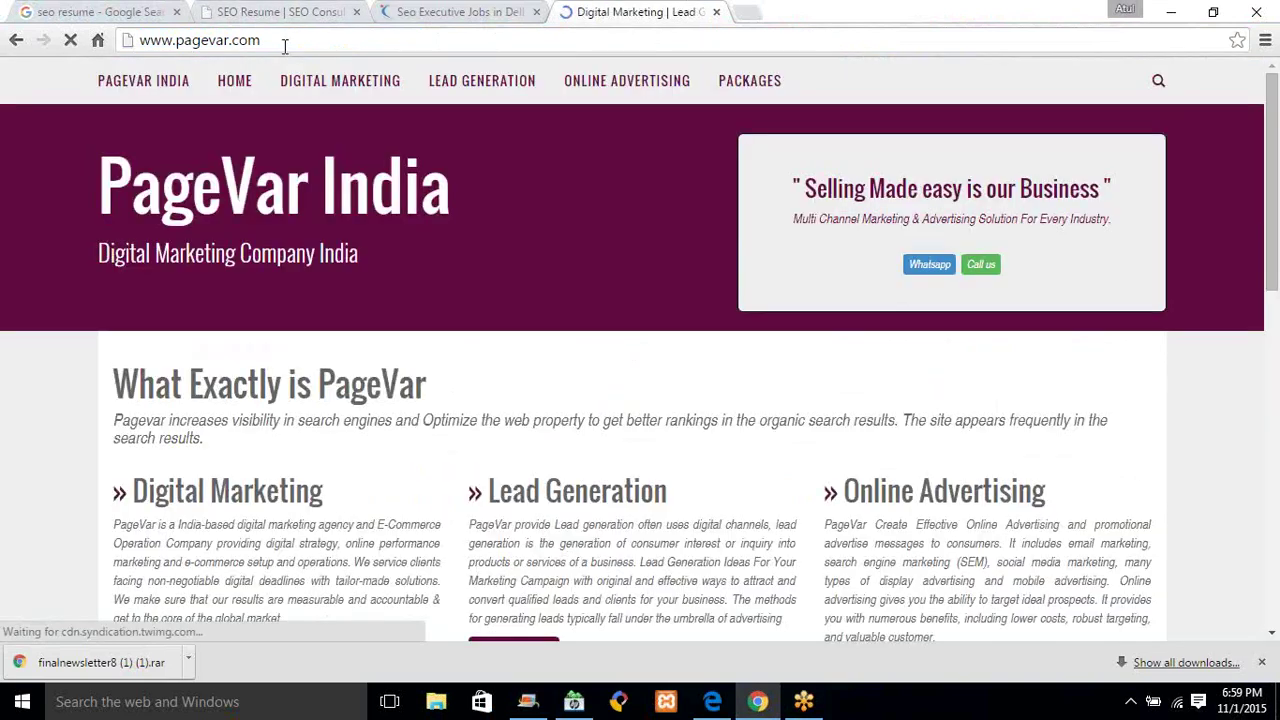
Go to the Google home page and search for PAGEVAR
key(alt+Home)
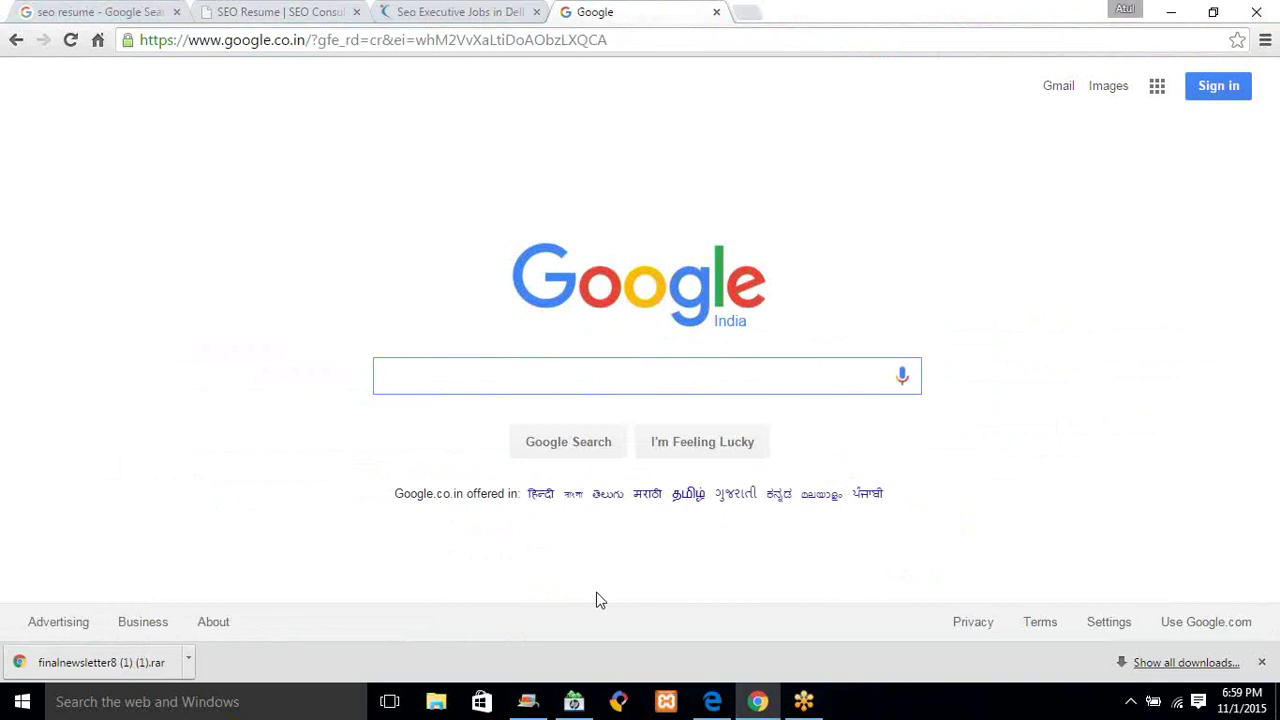
text(PAGEVAR)
key(Return)
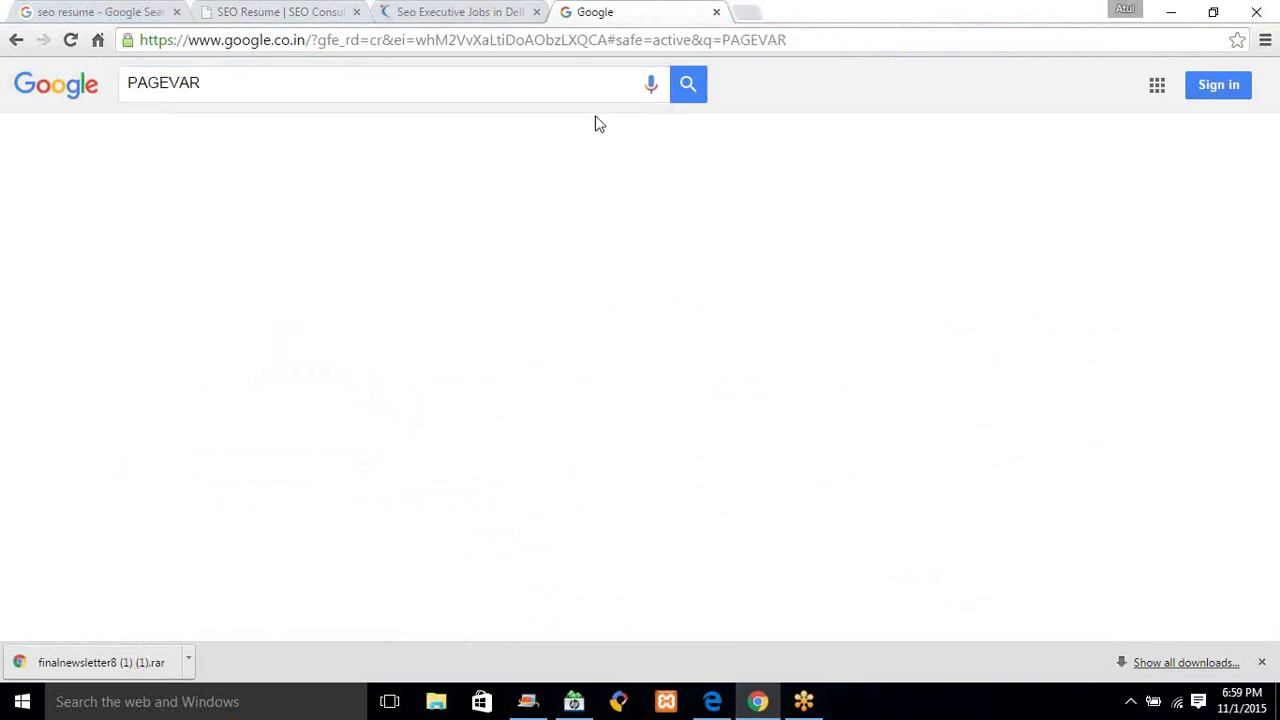
click(689, 87)
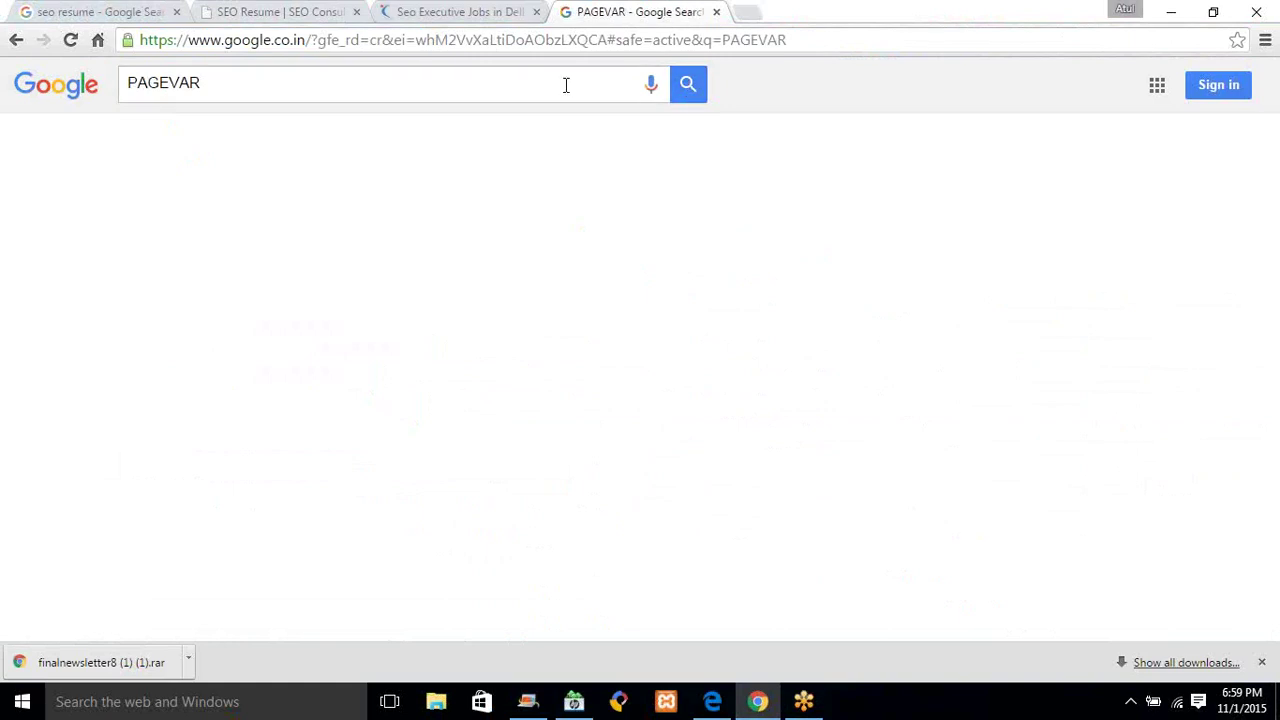
Replace the Google search term with a lowercase query beginning "pagev"
double_click(166, 84)
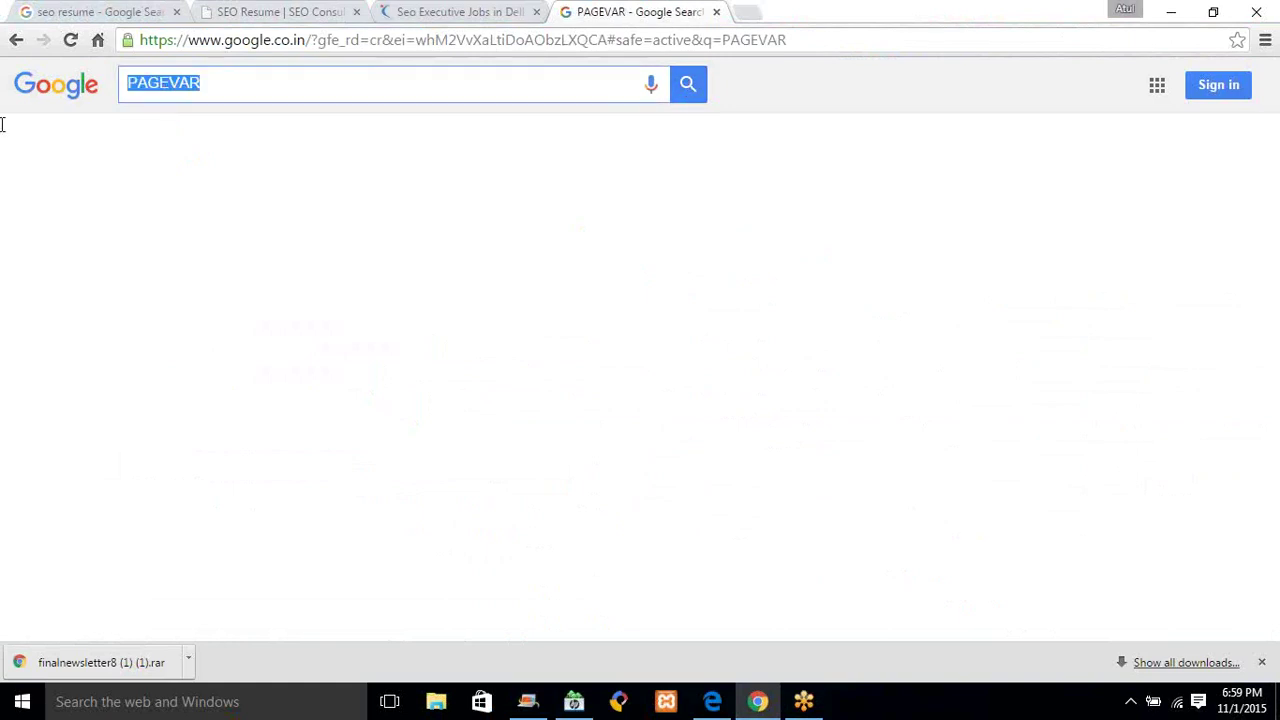
text(pagev)
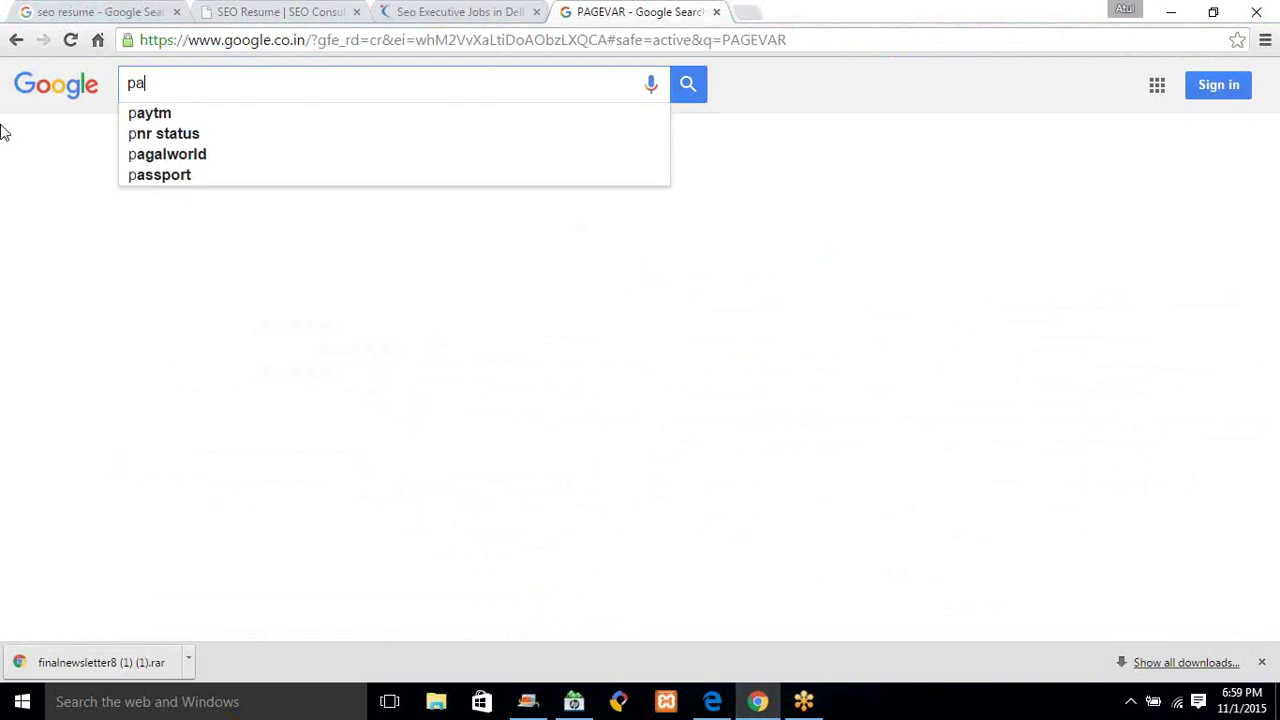